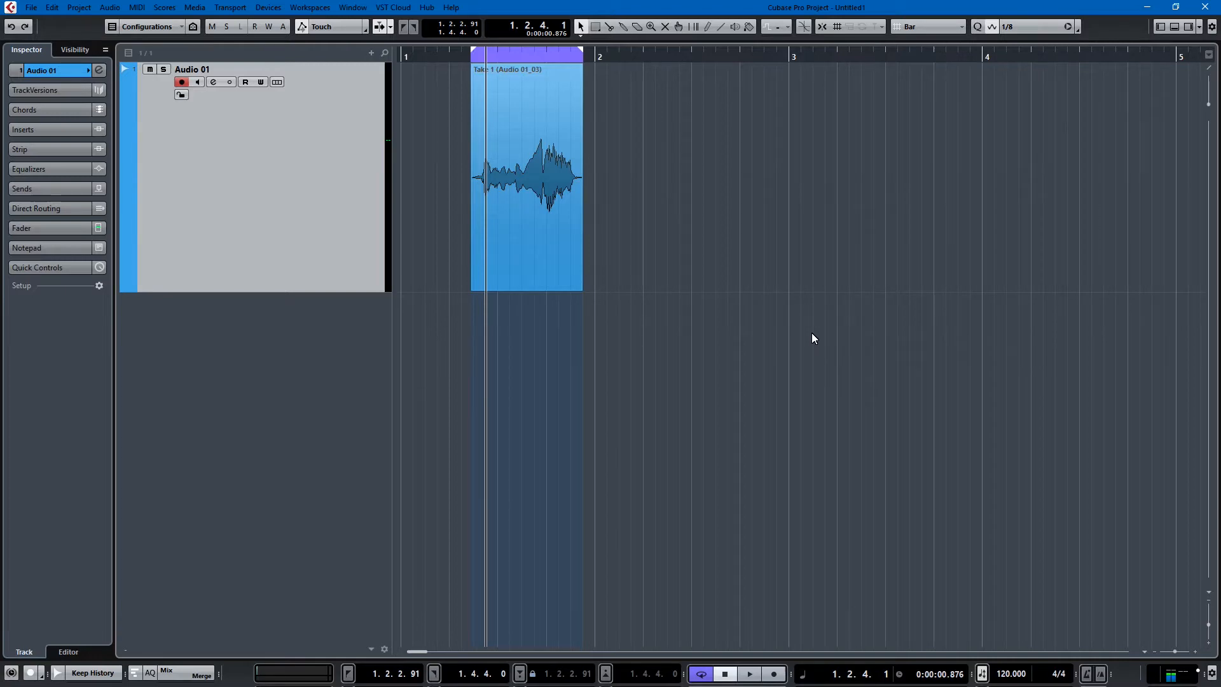
Step: View the MixConsole briefly, return to the project window and play back the Audio 01 take
{"action": "key", "text": "F3"}
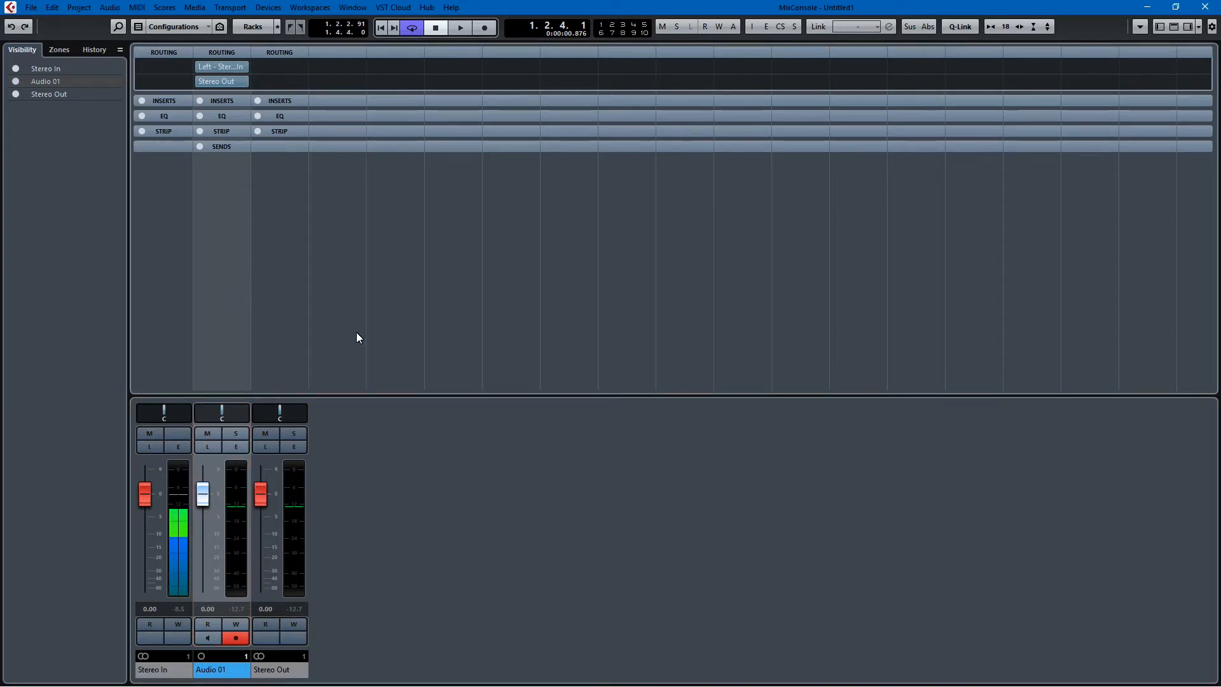
{"action": "key", "text": "F3"}
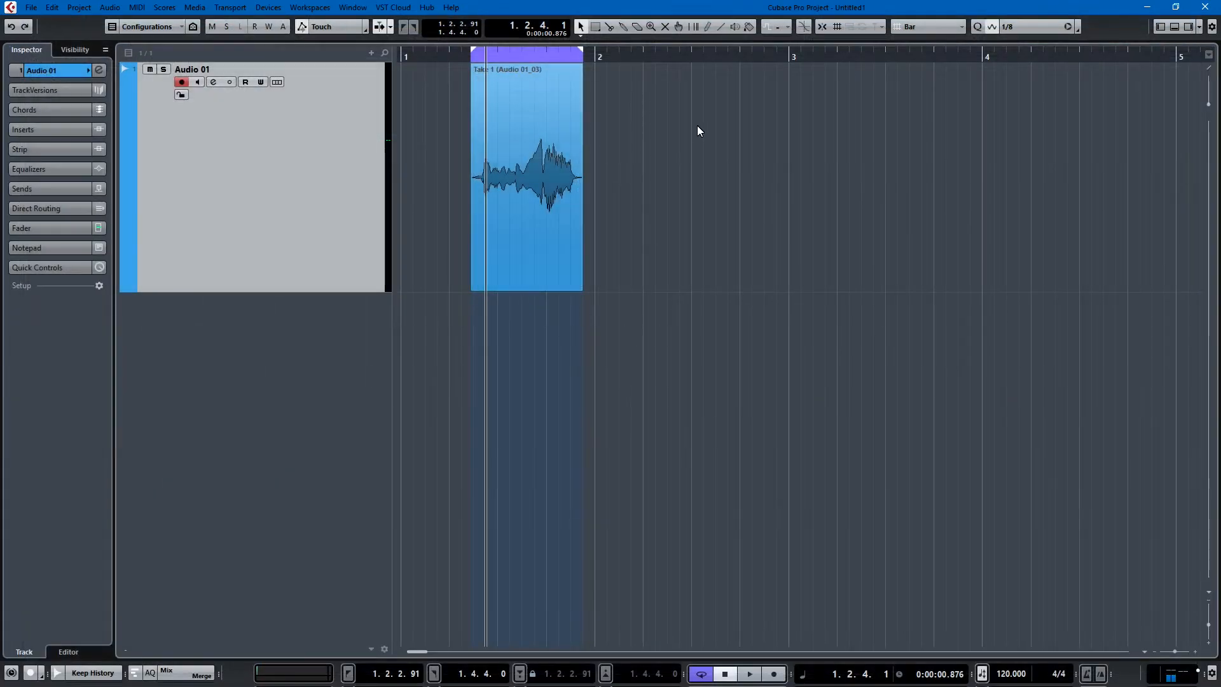
{"action": "key", "text": "space"}
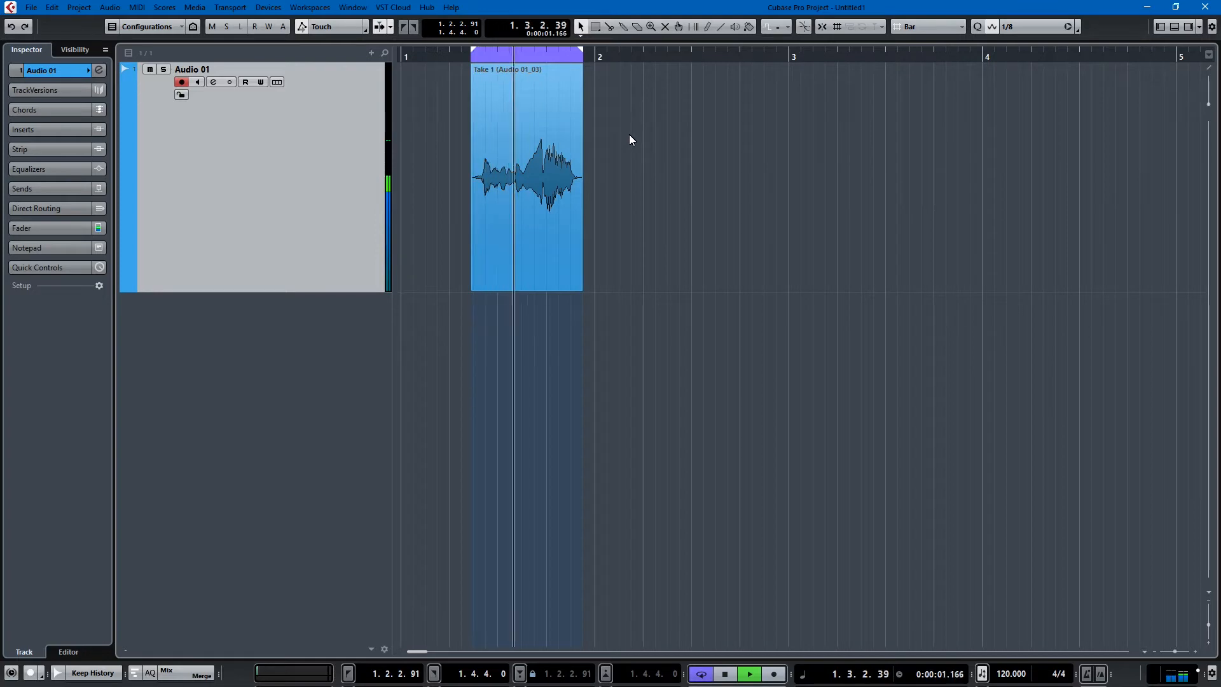
{"action": "key", "text": "space"}
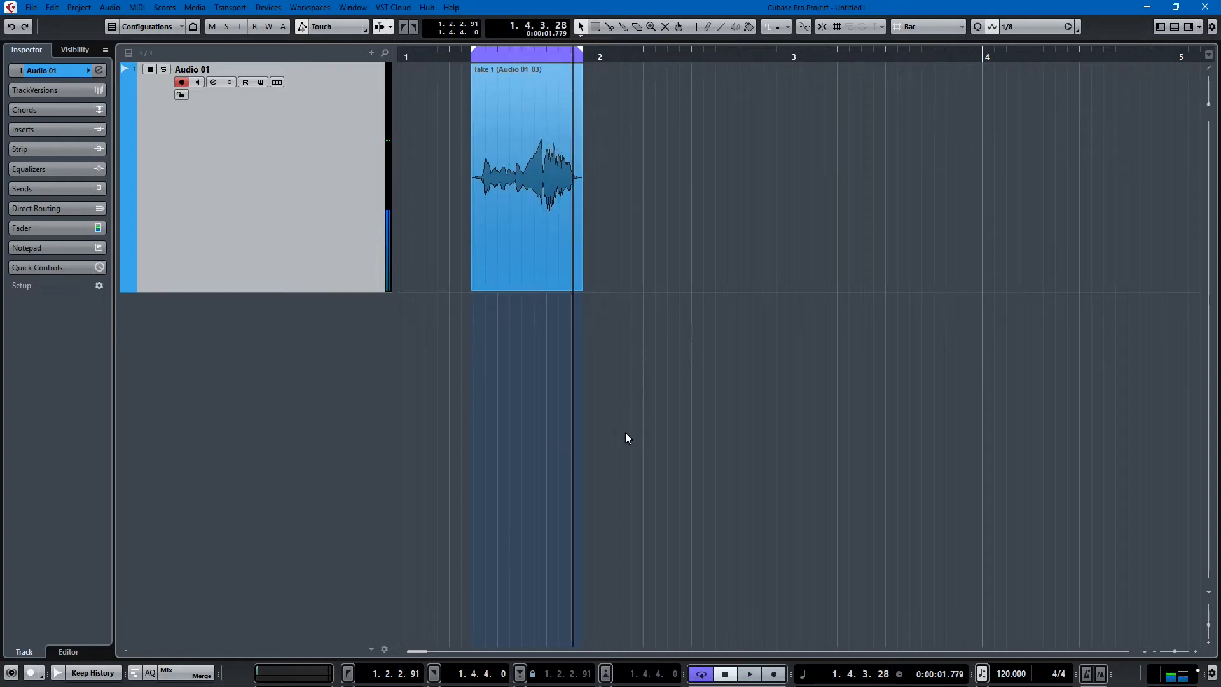
Step: Select the Stereo In channel in the MixConsole and expand the insert and EQ racks
{"action": "key", "text": "F3"}
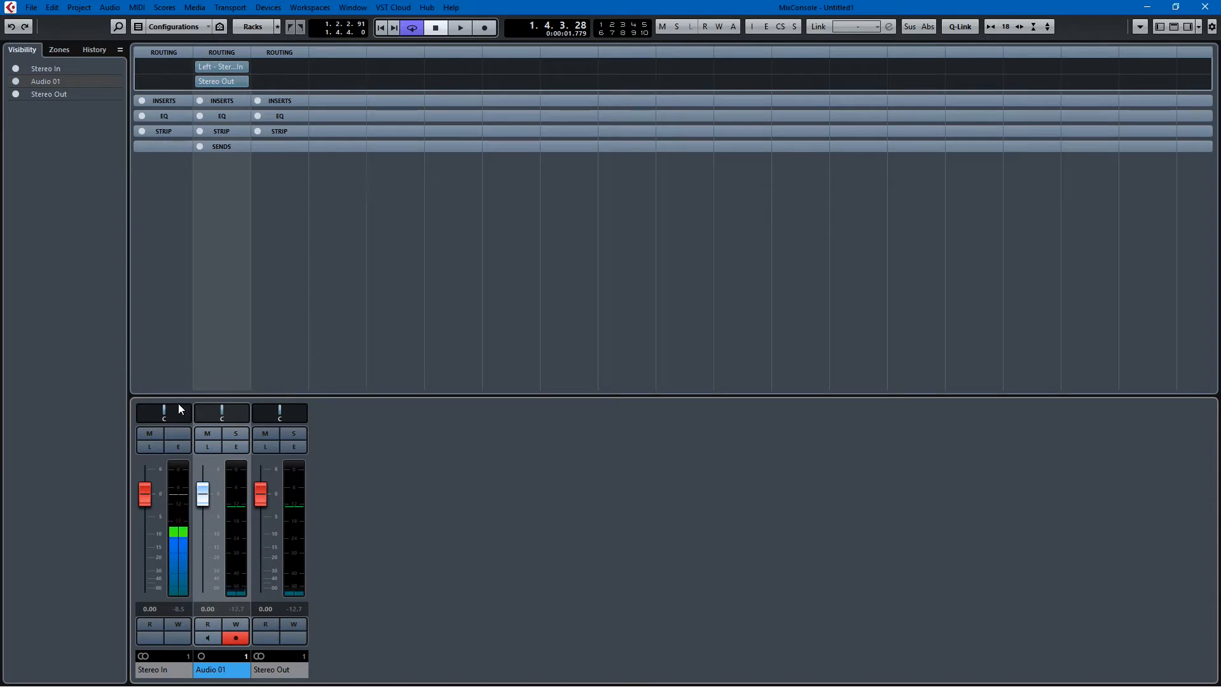
{"action": "left_click", "coordinate": [155, 308]}
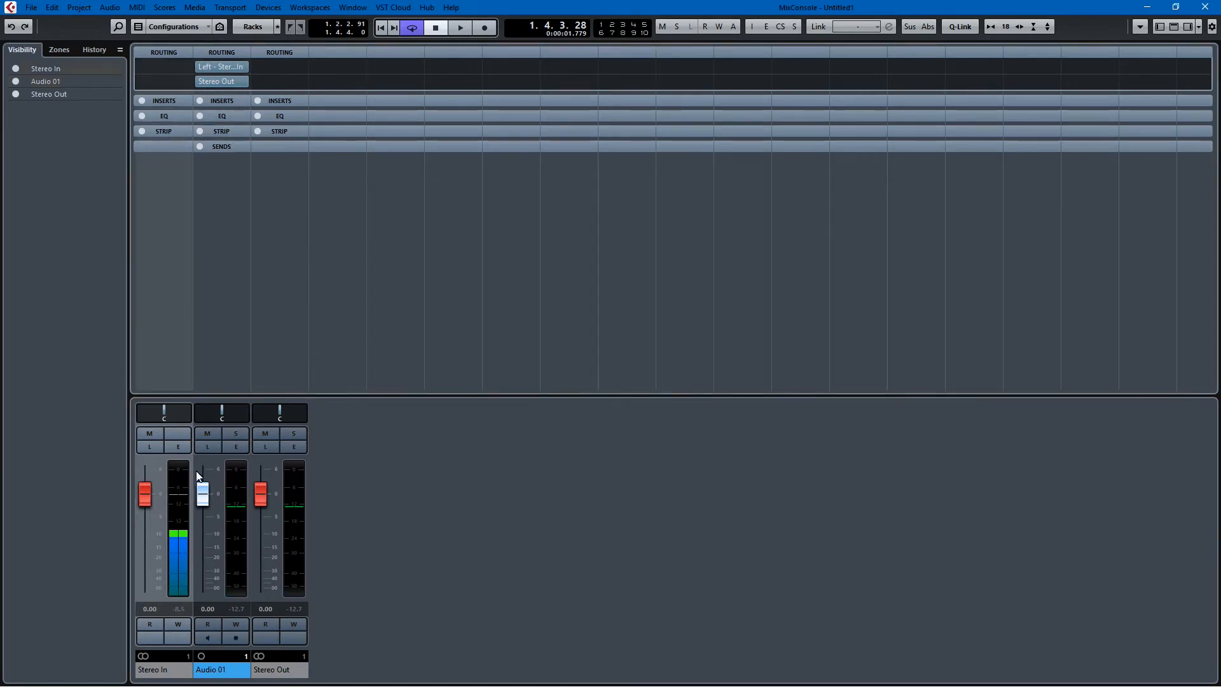
{"action": "left_click", "coordinate": [239, 260]}
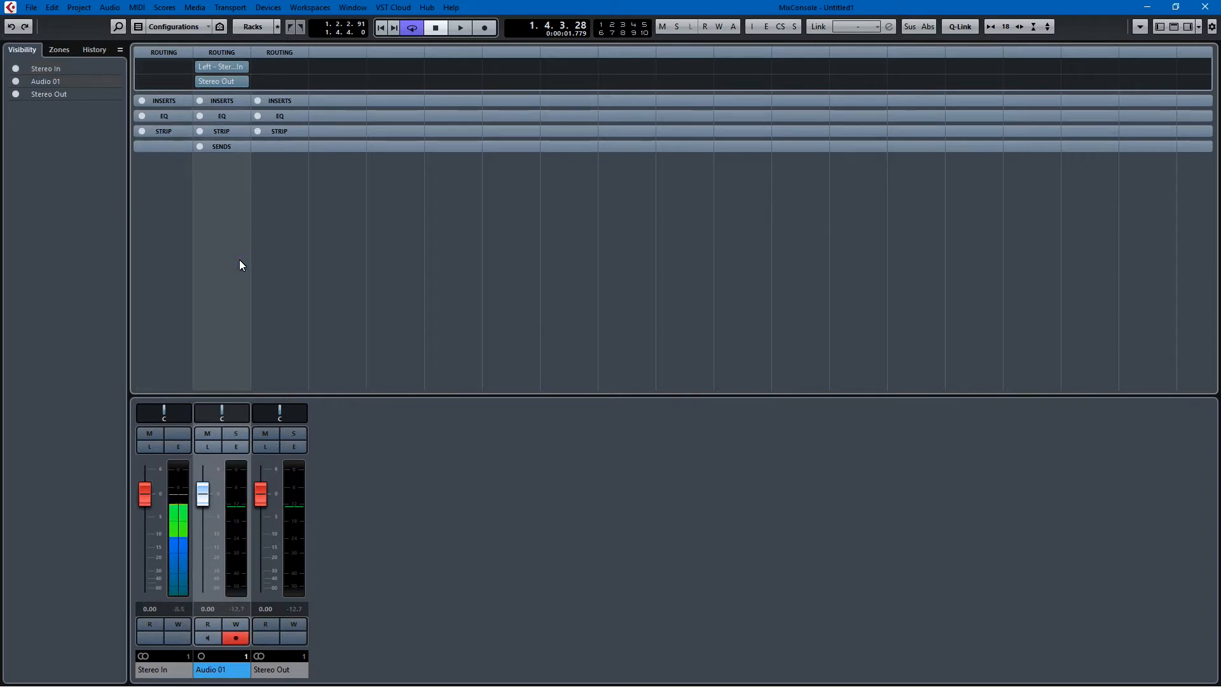
{"action": "left_click", "coordinate": [162, 238]}
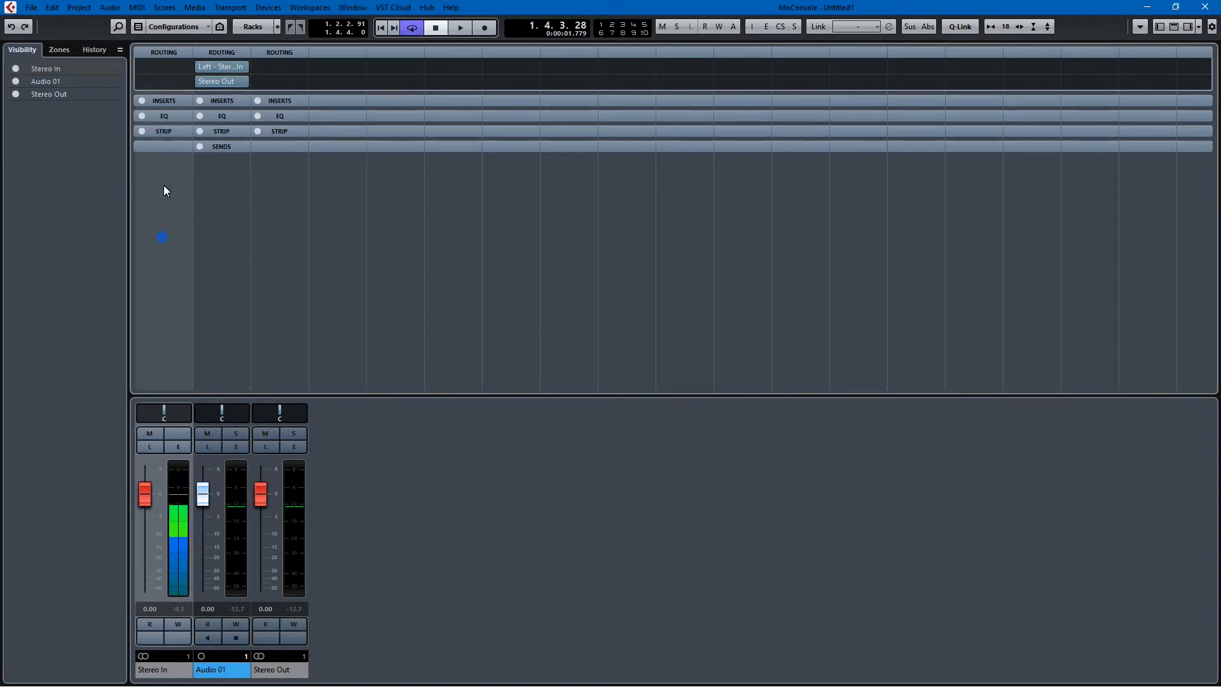
{"action": "left_click", "coordinate": [162, 101]}
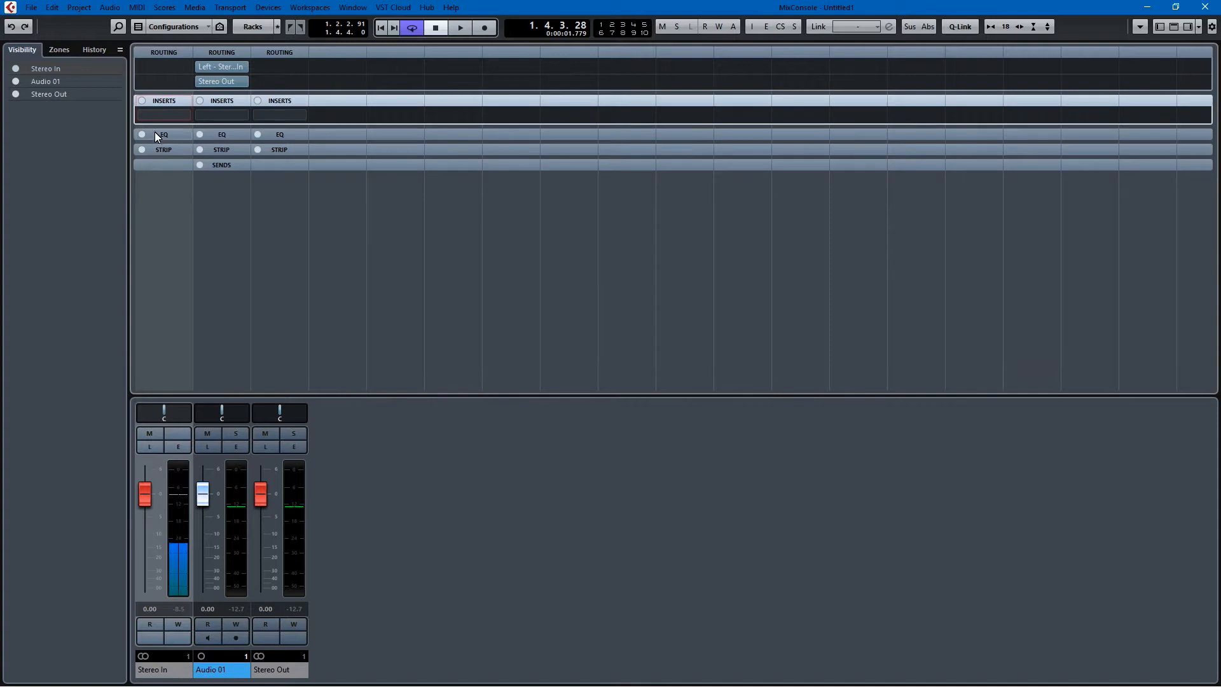
{"action": "left_click", "coordinate": [159, 134]}
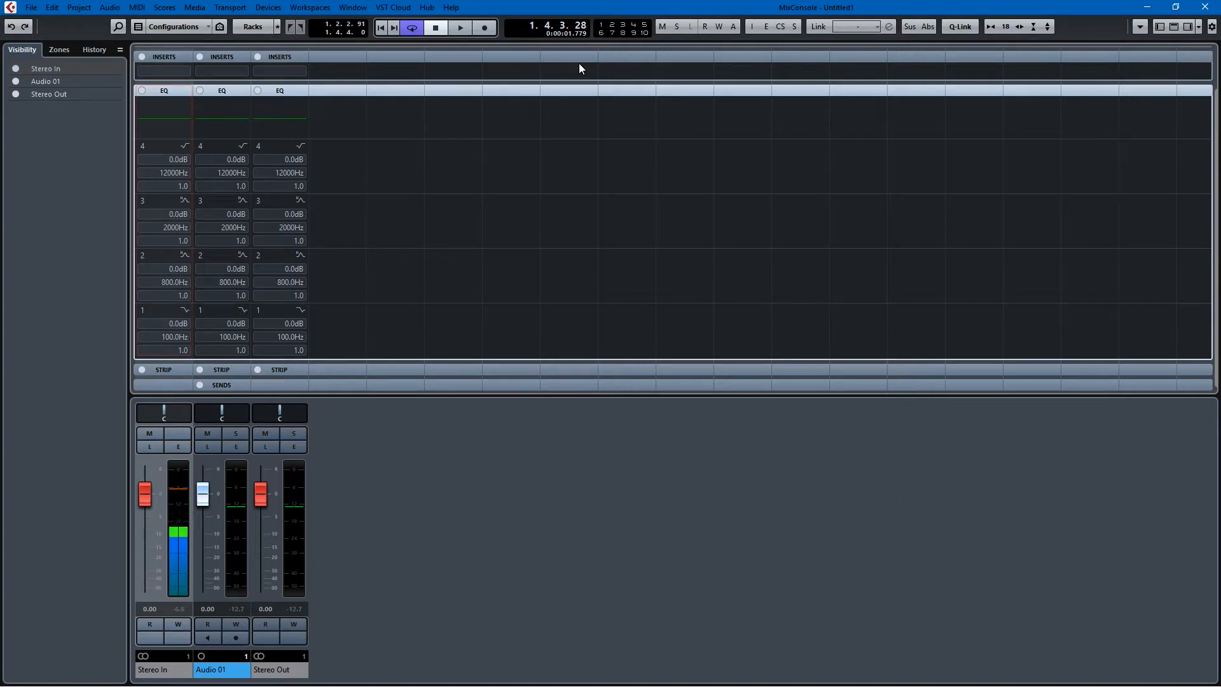
Step: Load Steinberg's PingPongDelay with a 1/16 delay in the first insert slot of the Stereo In channel
{"action": "left_click", "coordinate": [169, 71]}
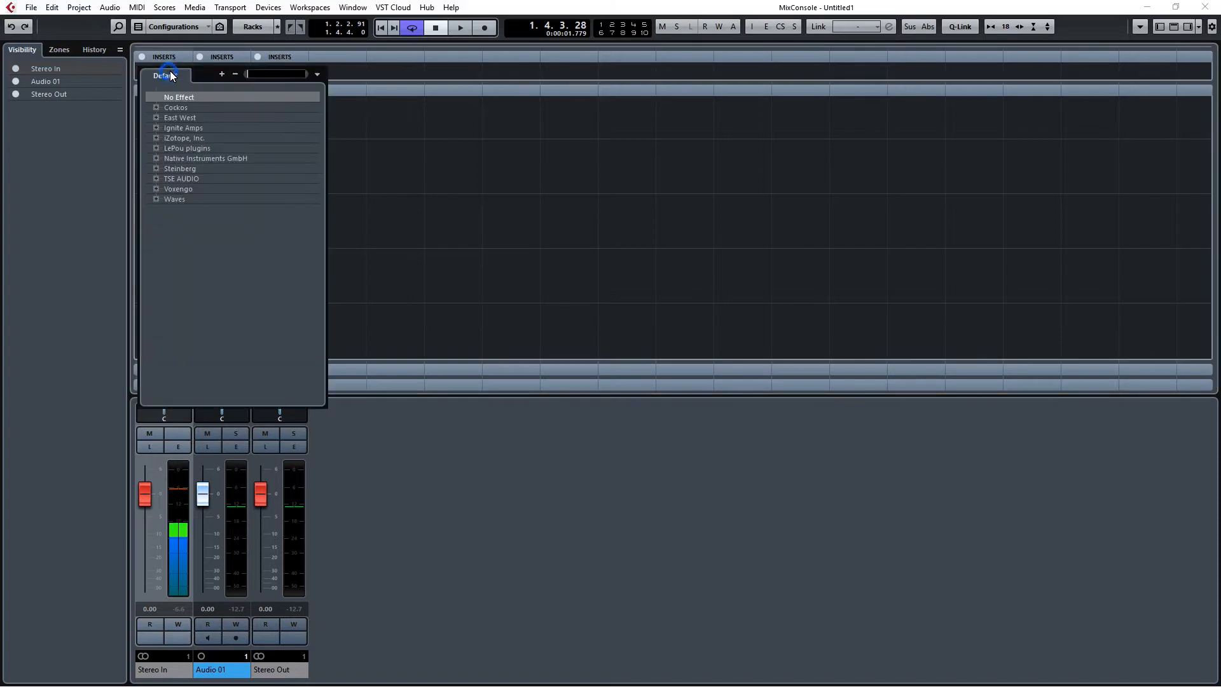
{"action": "left_click", "coordinate": [156, 169]}
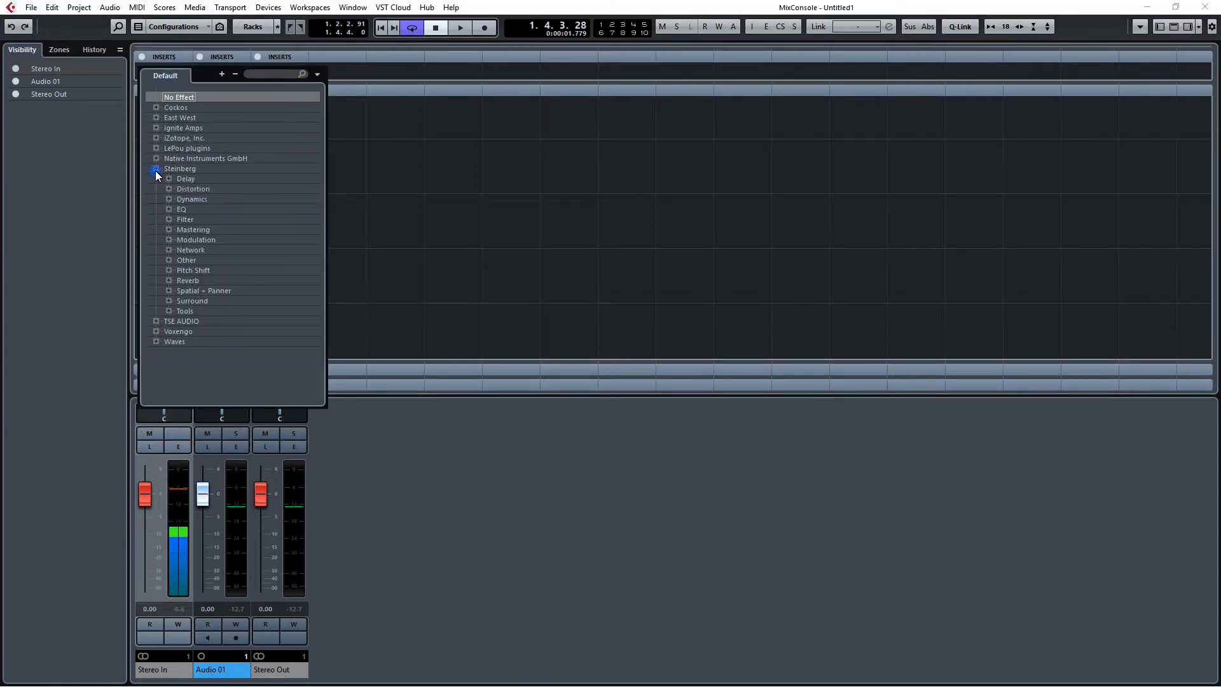
{"action": "left_click", "coordinate": [168, 178]}
{"action": "left_click", "coordinate": [211, 212]}
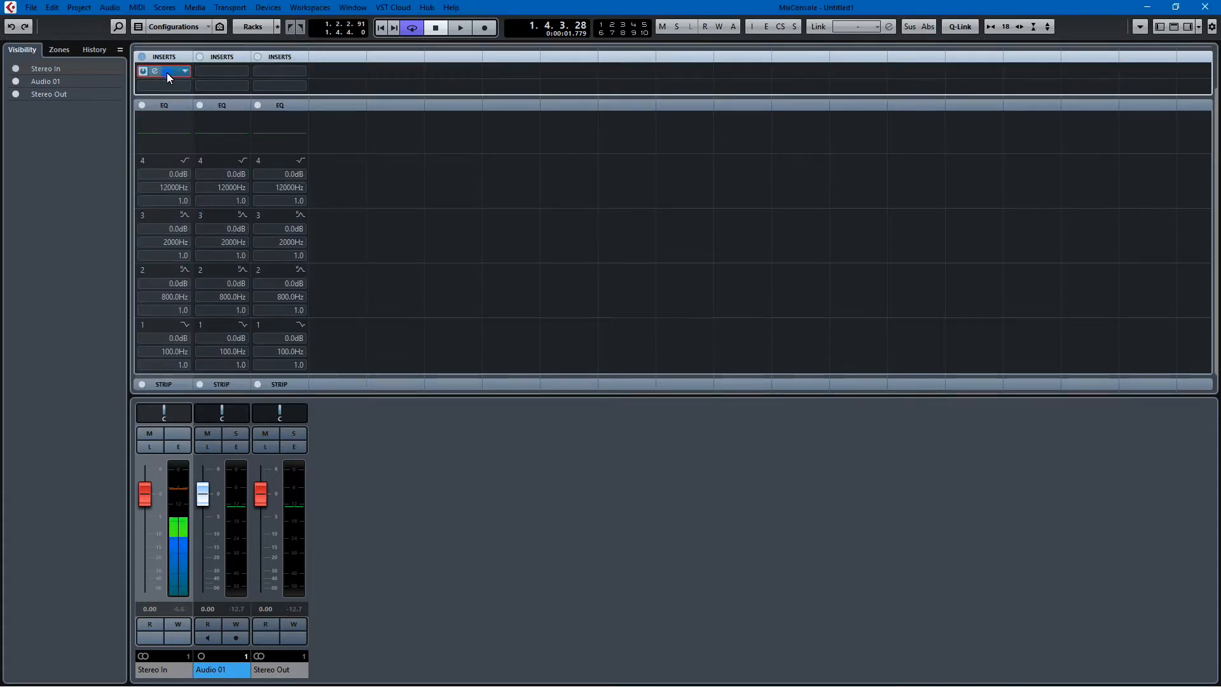
{"action": "left_click_drag", "start_coordinate": [756, 529], "coordinate": [753, 539]}
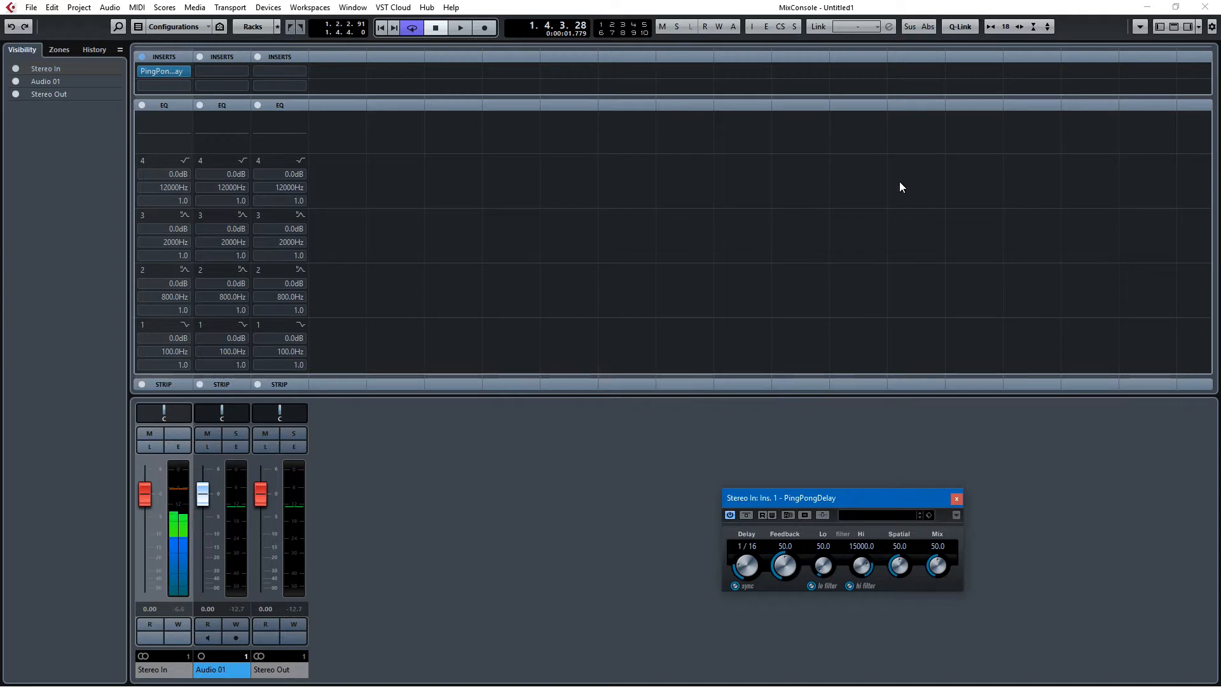
Step: Place the project cursor at bar 3 and add a stereo audio track named delay
{"action": "left_click", "coordinate": [972, 7]}
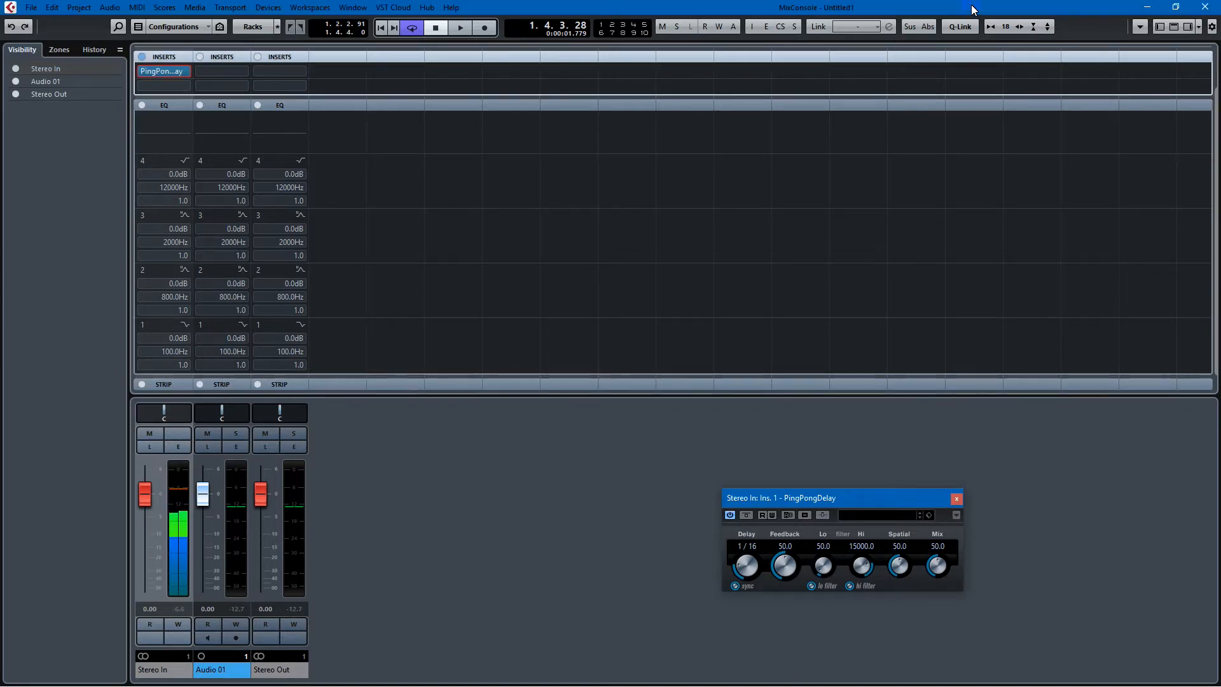
{"action": "key", "text": "F3"}
{"action": "left_click", "coordinate": [792, 58]}
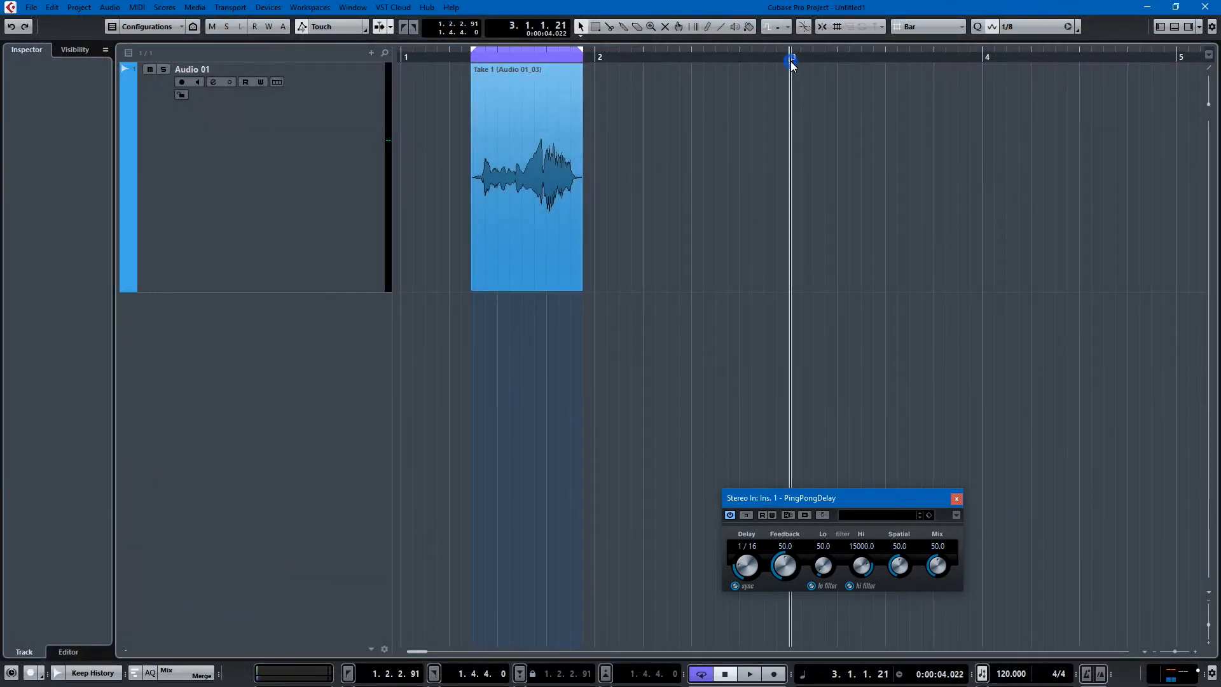
{"action": "right_click", "coordinate": [253, 357]}
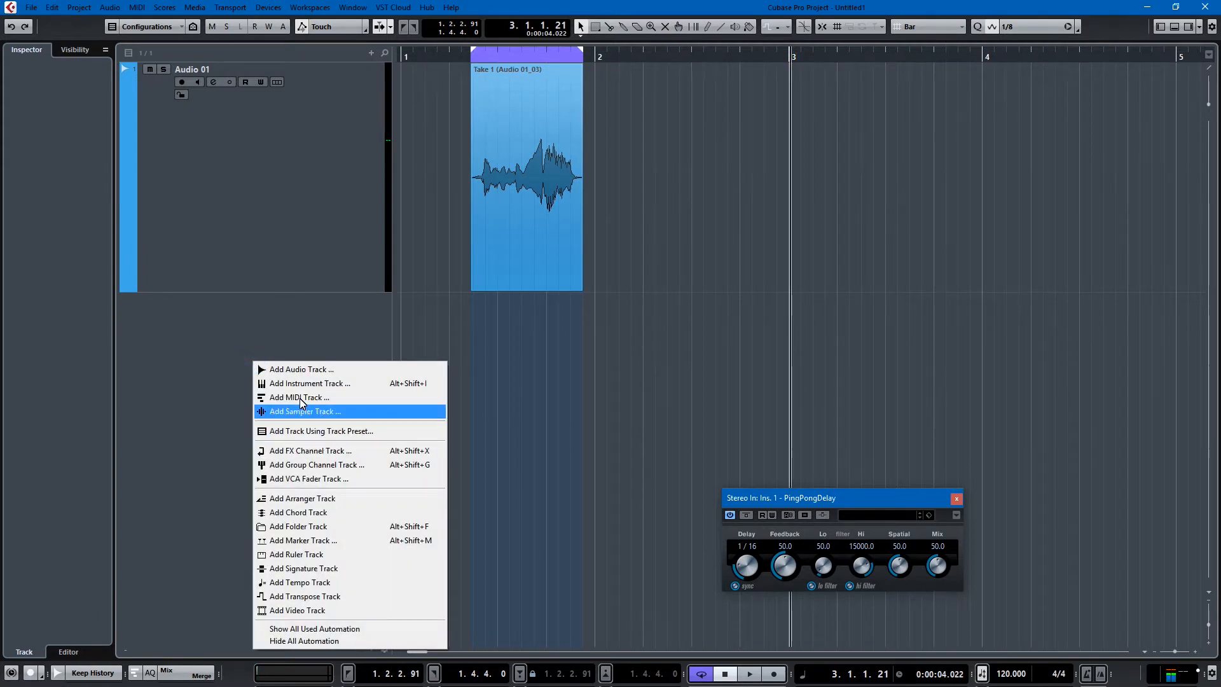
{"action": "left_click", "coordinate": [303, 372]}
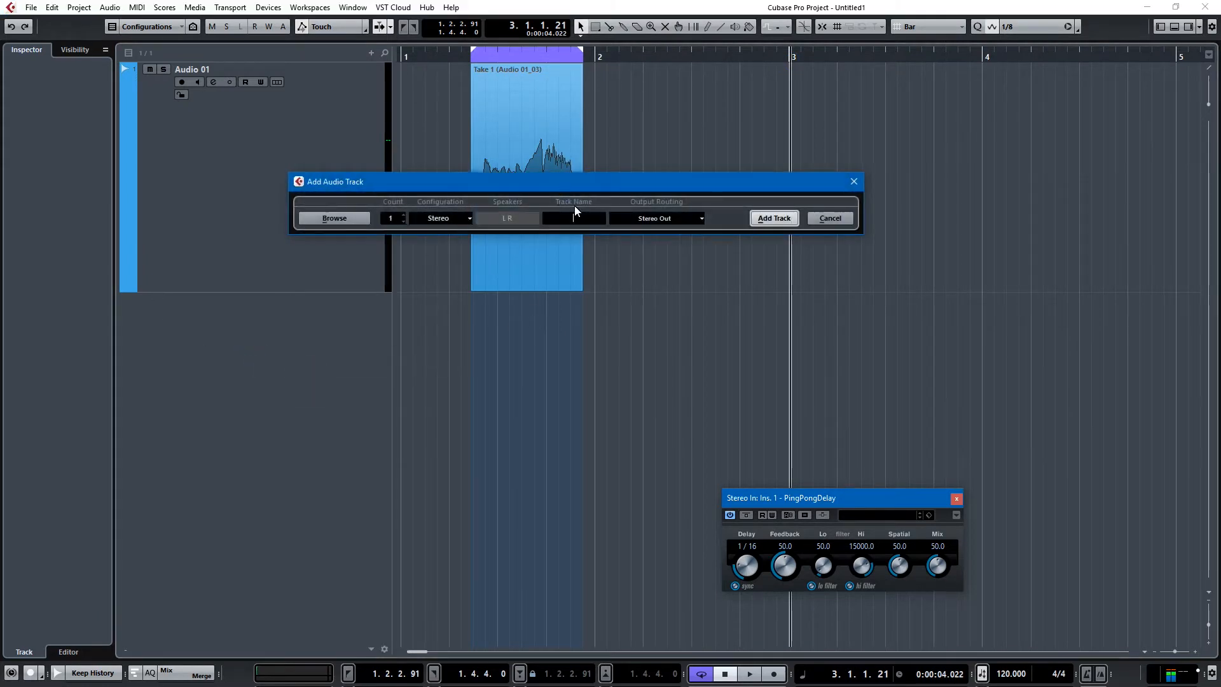
{"action": "type", "text": "delay"}
{"action": "left_click", "coordinate": [771, 220]}
Step: Record a short take on the delay track starting at bar 3 and play it back
{"action": "left_click", "coordinate": [276, 394]}
{"action": "key", "text": "KP_Multiply"}
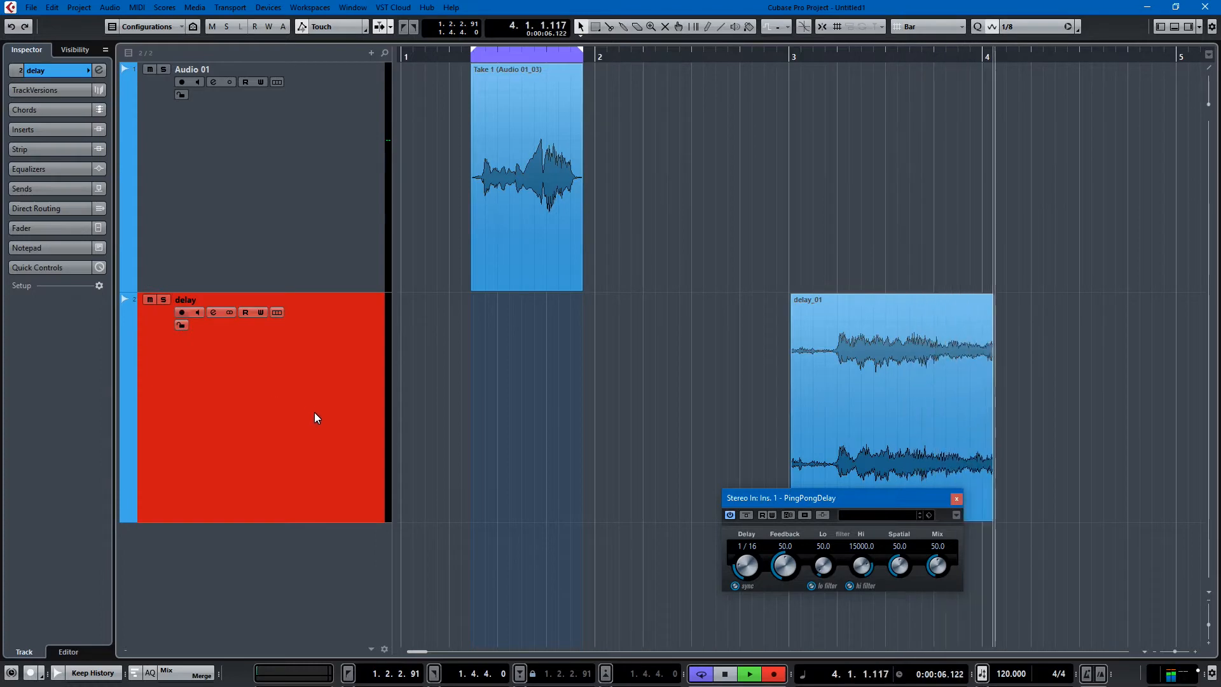
{"action": "key", "text": "space"}
{"action": "key", "text": "space"}
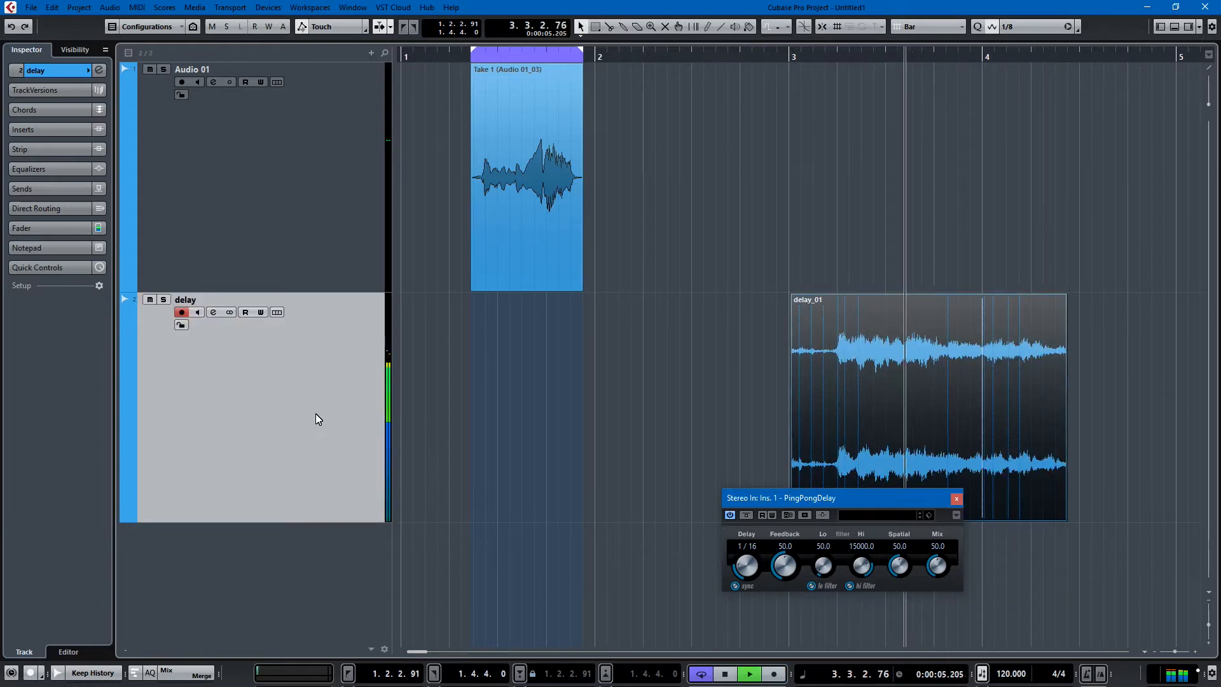
{"action": "key", "text": "space"}
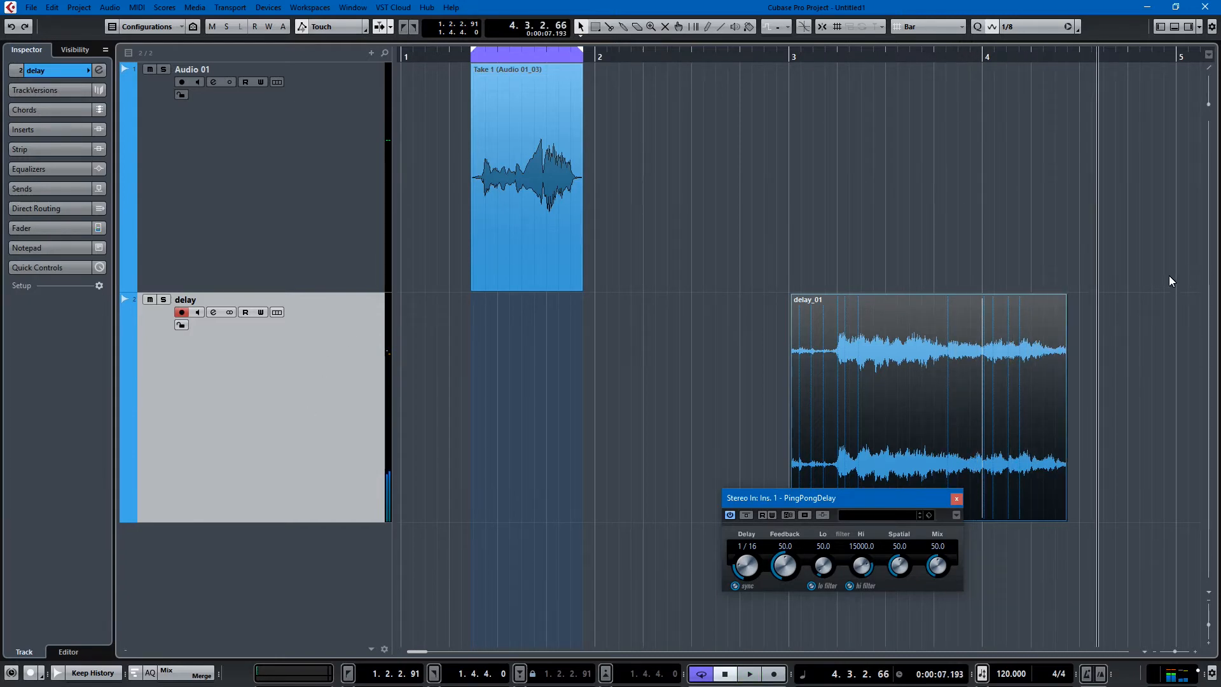
Step: Remove PingPongDelay from the Stereo In channel's first insert slot by setting it to No Effect
{"action": "key", "text": "F3"}
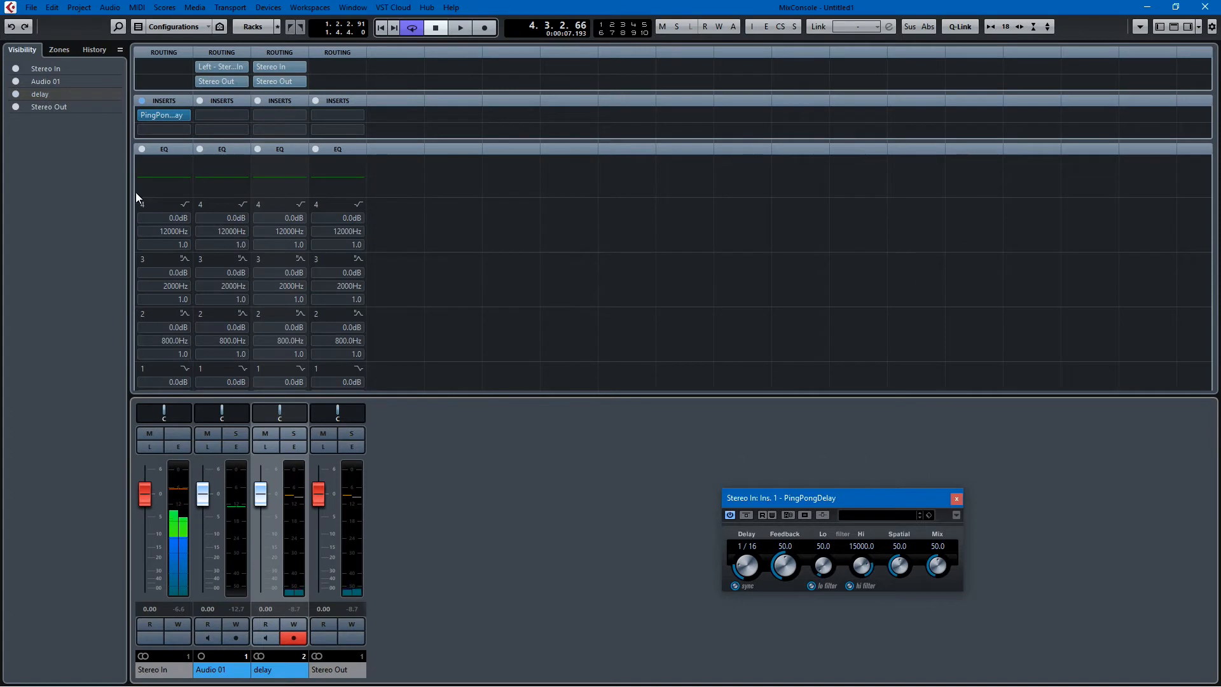
{"action": "left_click", "coordinate": [185, 115]}
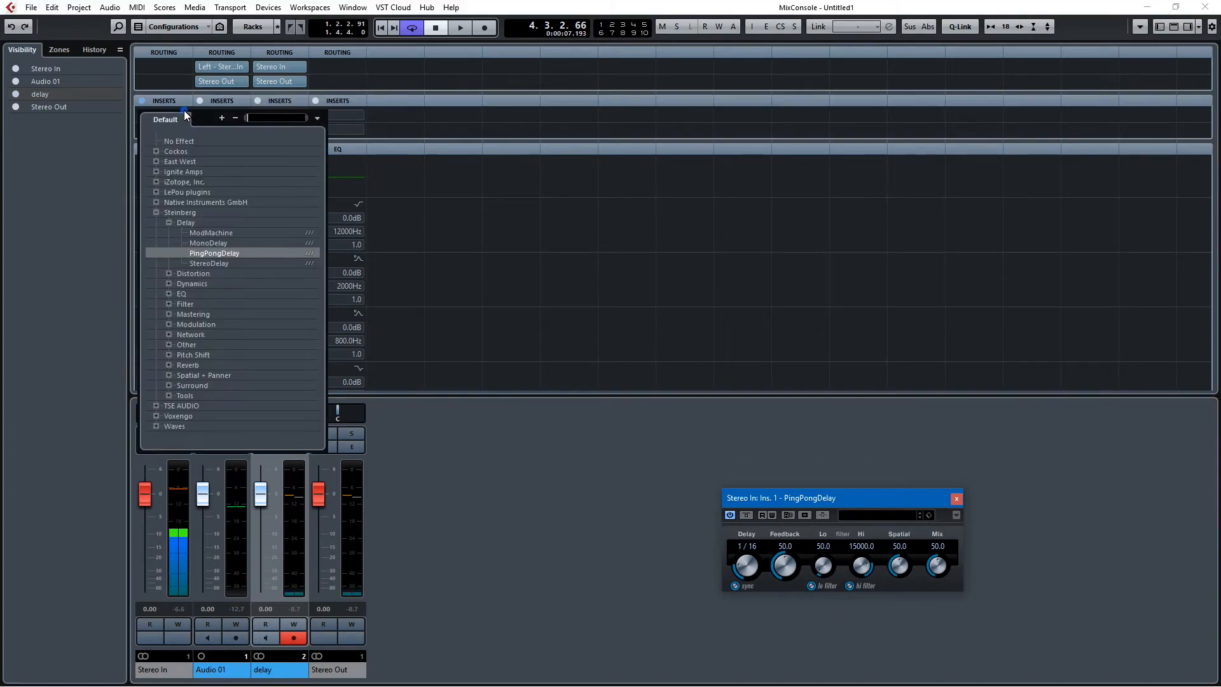
{"action": "left_click", "coordinate": [184, 142]}
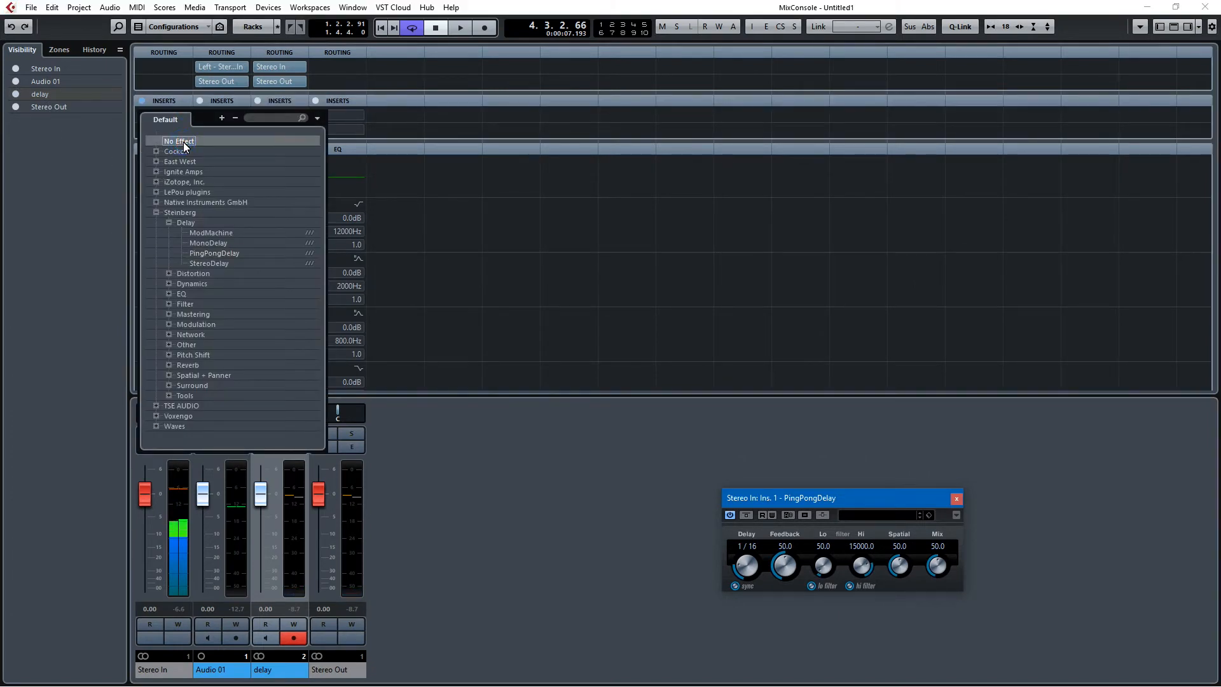
{"action": "left_click", "coordinate": [583, 370]}
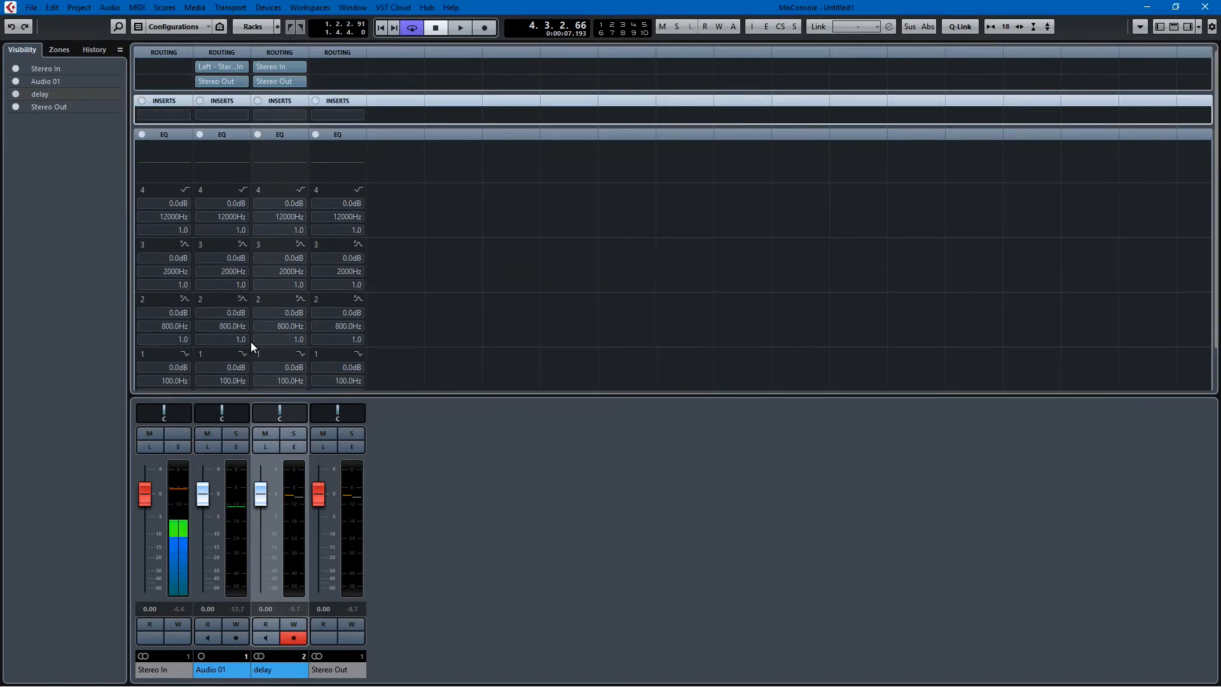
Step: Play back the Take 1 clip on the Audio 01 track in the project window
{"action": "key", "text": "F3"}
{"action": "left_click", "coordinate": [546, 190]}
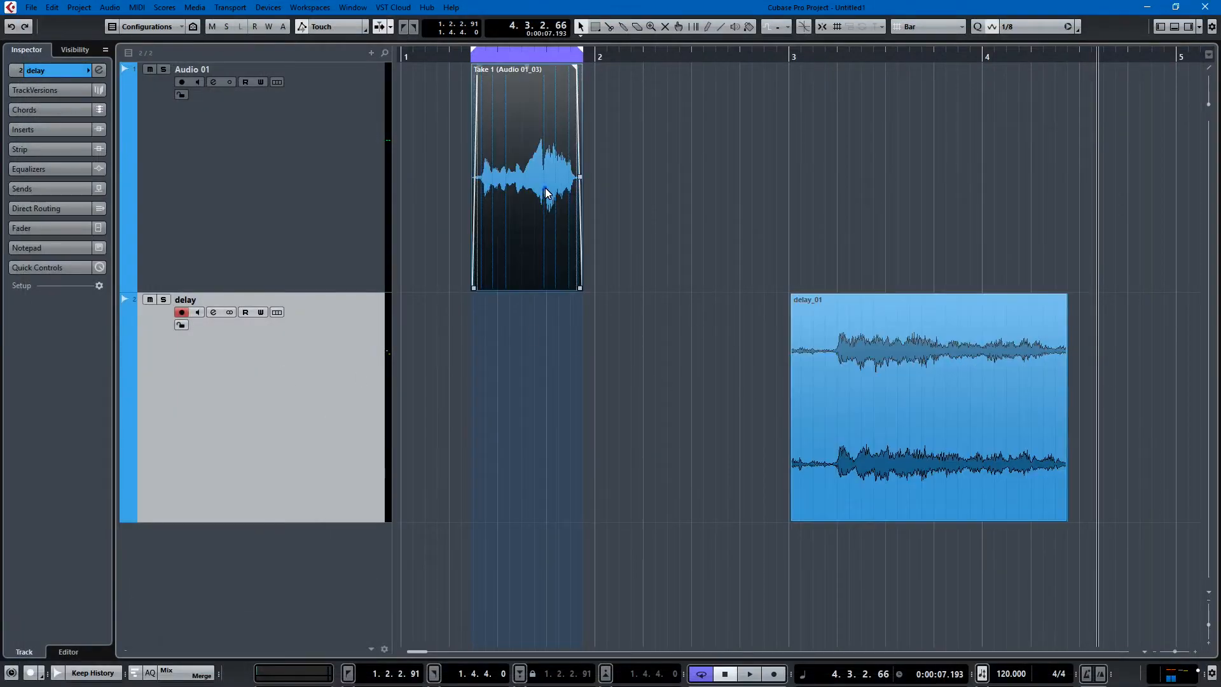
{"action": "key", "text": "space"}
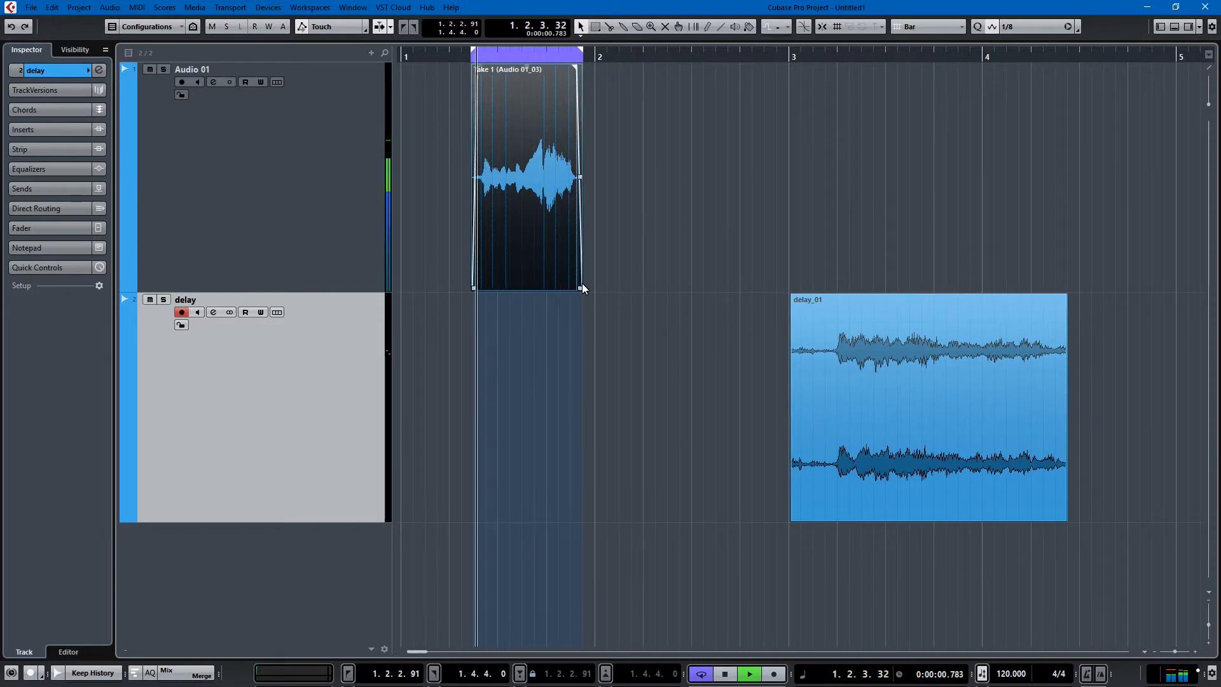
{"action": "key", "text": "space"}
Step: Select the Audio 01 track and collapse the EQ rack in the MixConsole
{"action": "left_click", "coordinate": [318, 199]}
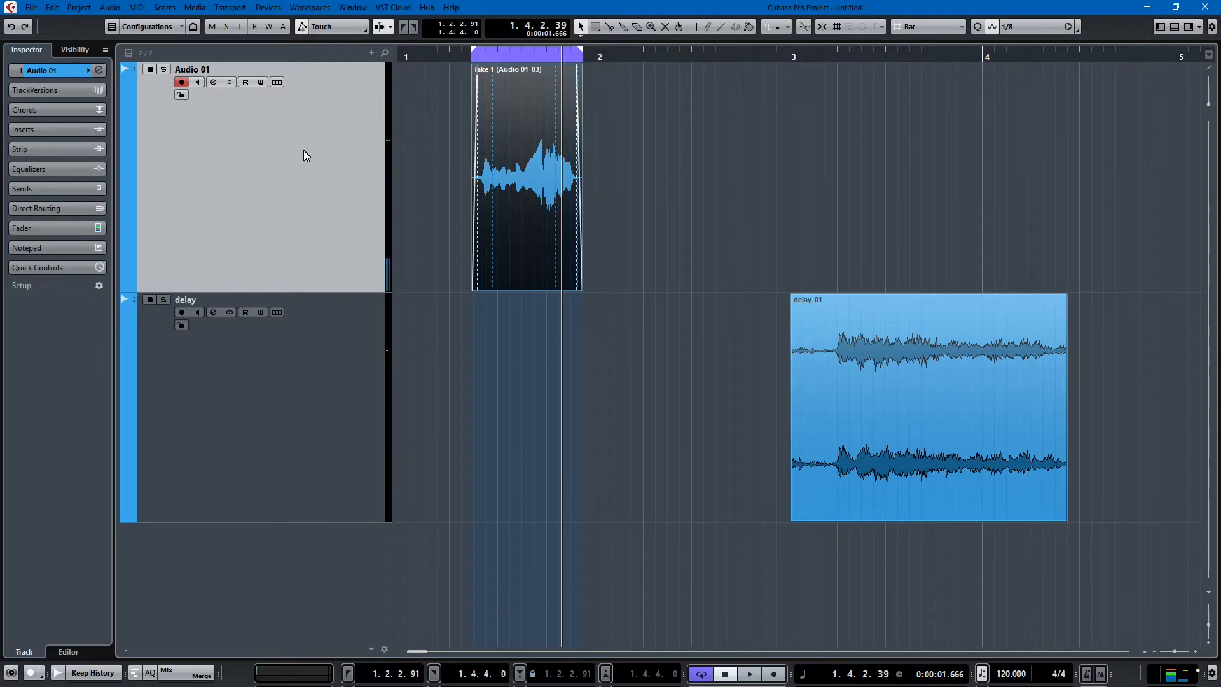
{"action": "key", "text": "F3"}
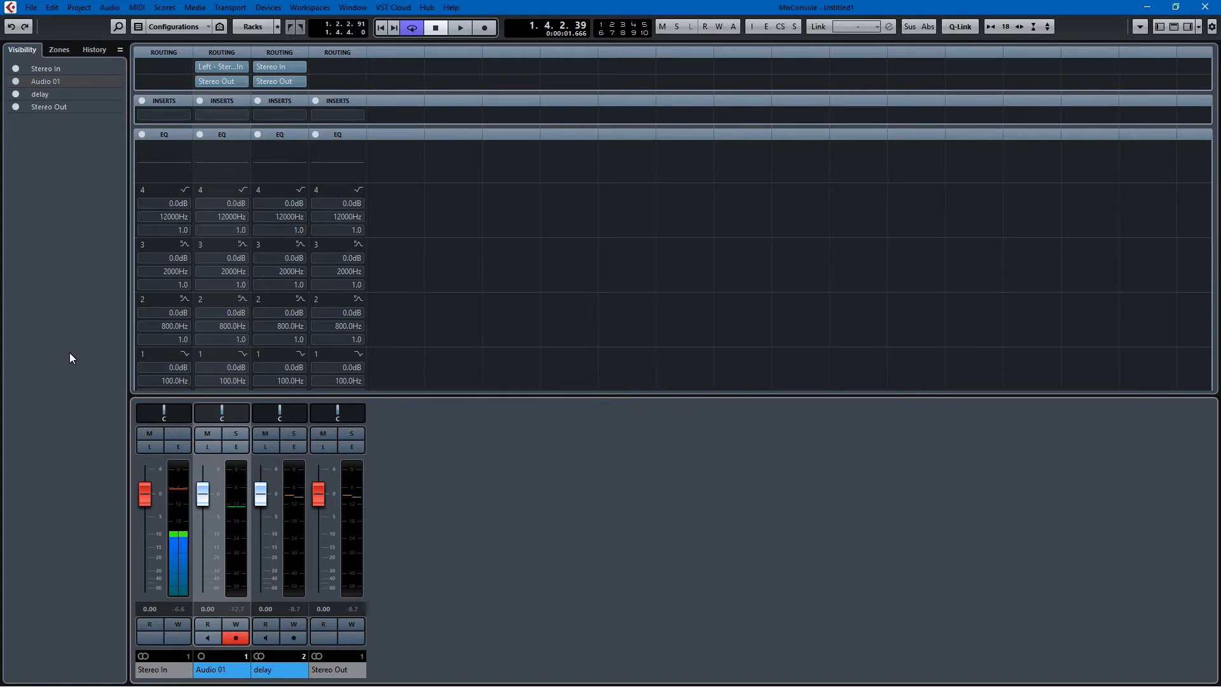
{"action": "left_click", "coordinate": [159, 135]}
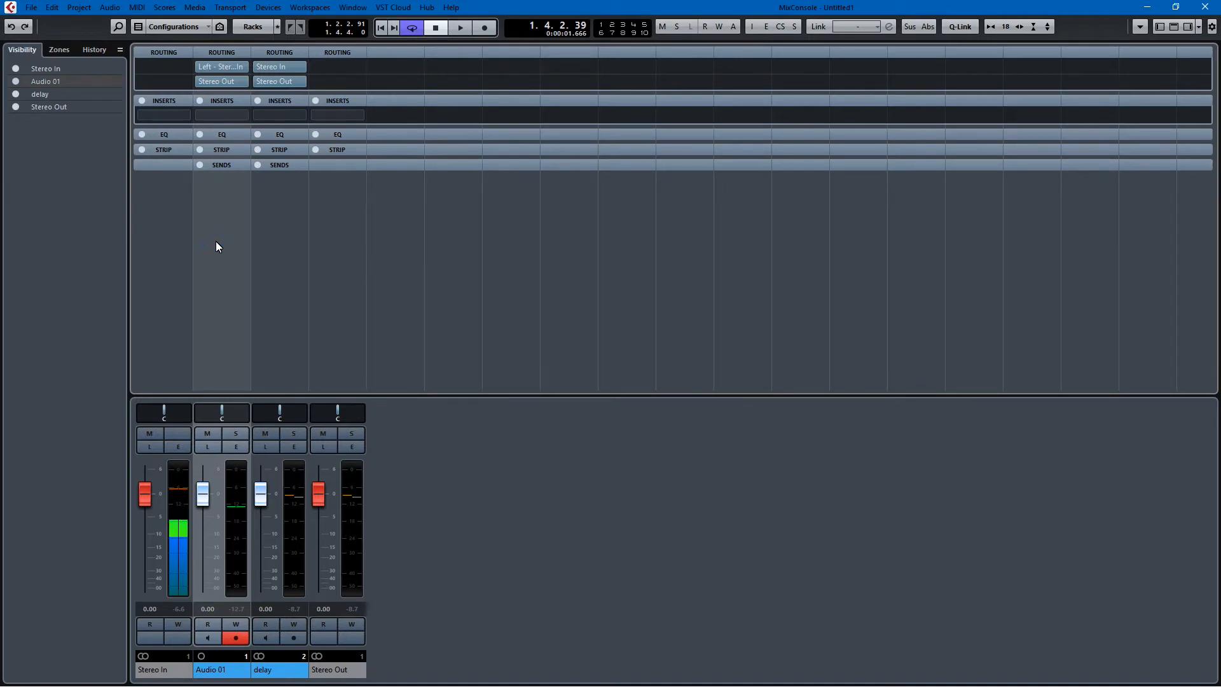
{"action": "key", "text": "F3"}
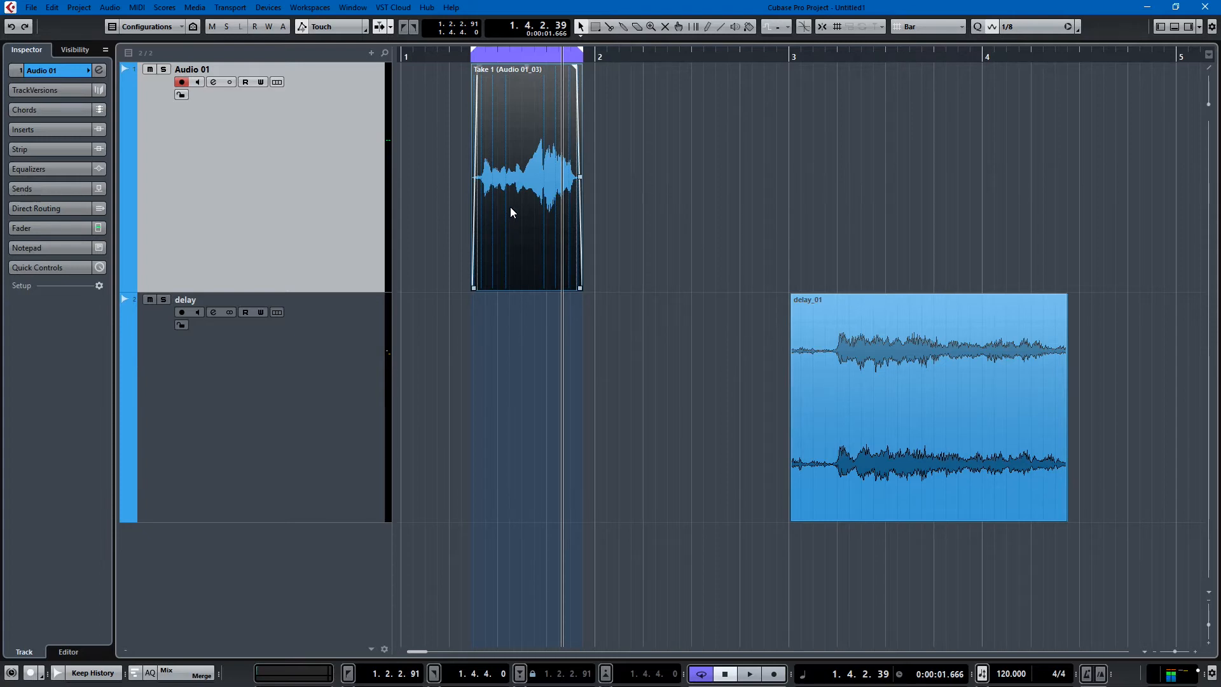
{"action": "key", "text": "F3"}
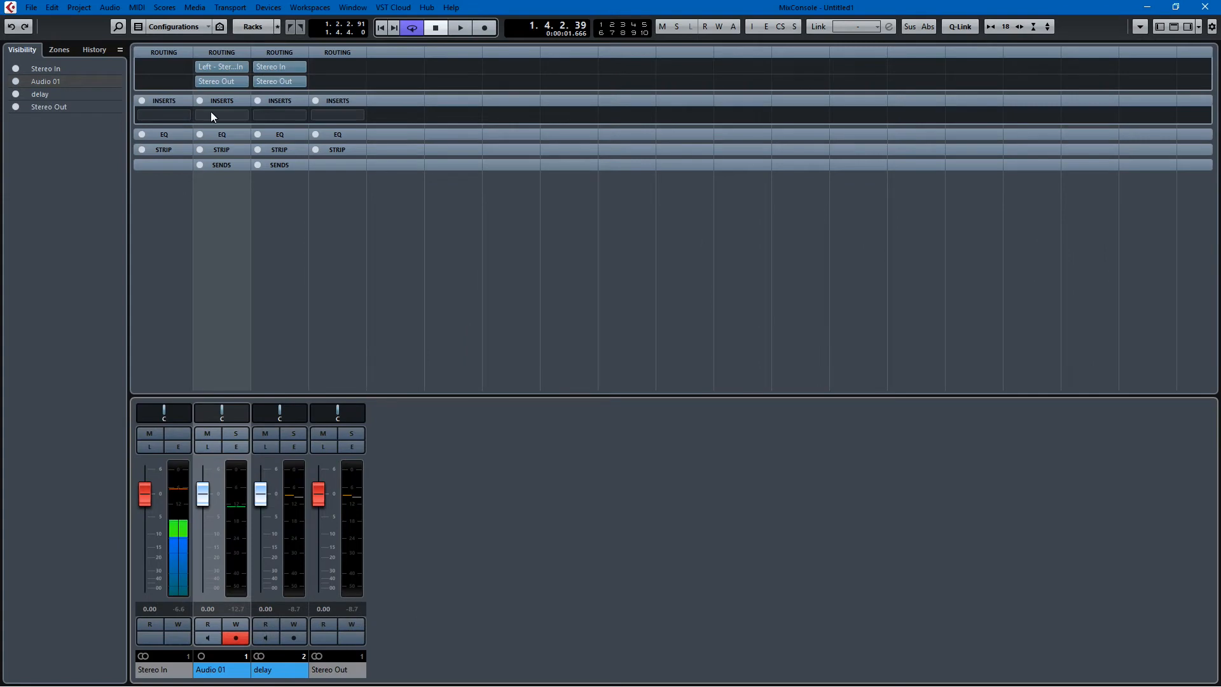
Step: Review the input buses available to the Audio 01 track and choose the Left channel of Stereo In
{"action": "left_click", "coordinate": [219, 66]}
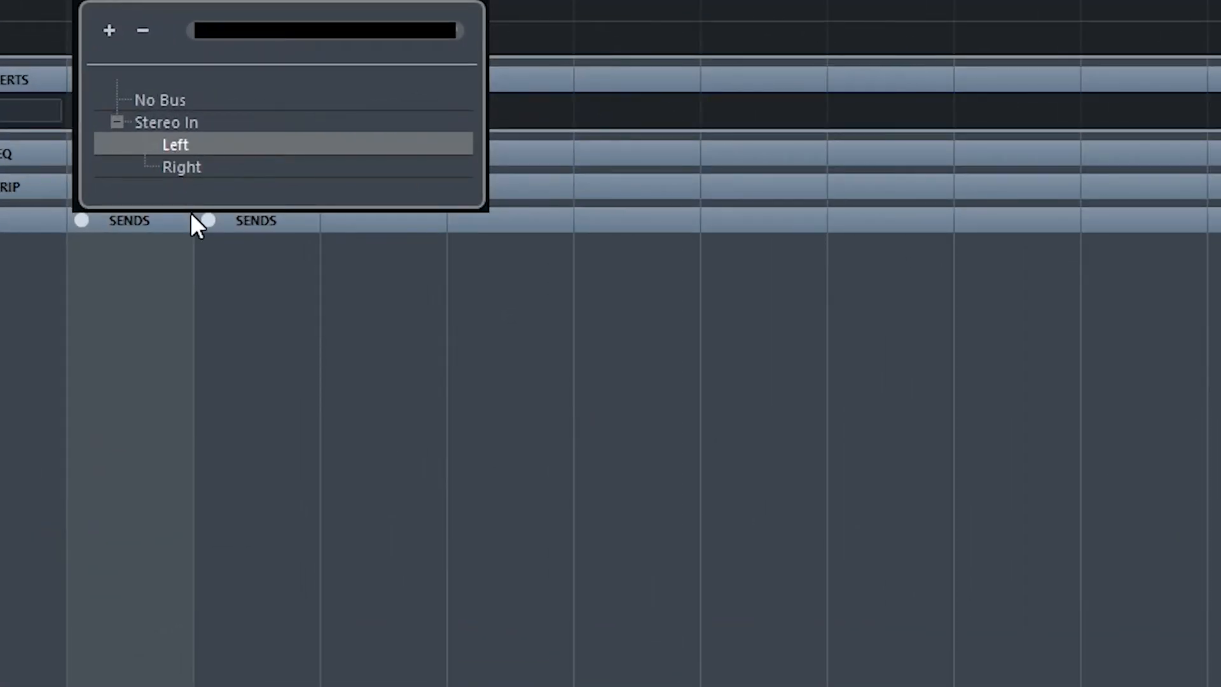
{"action": "left_click", "coordinate": [293, 412]}
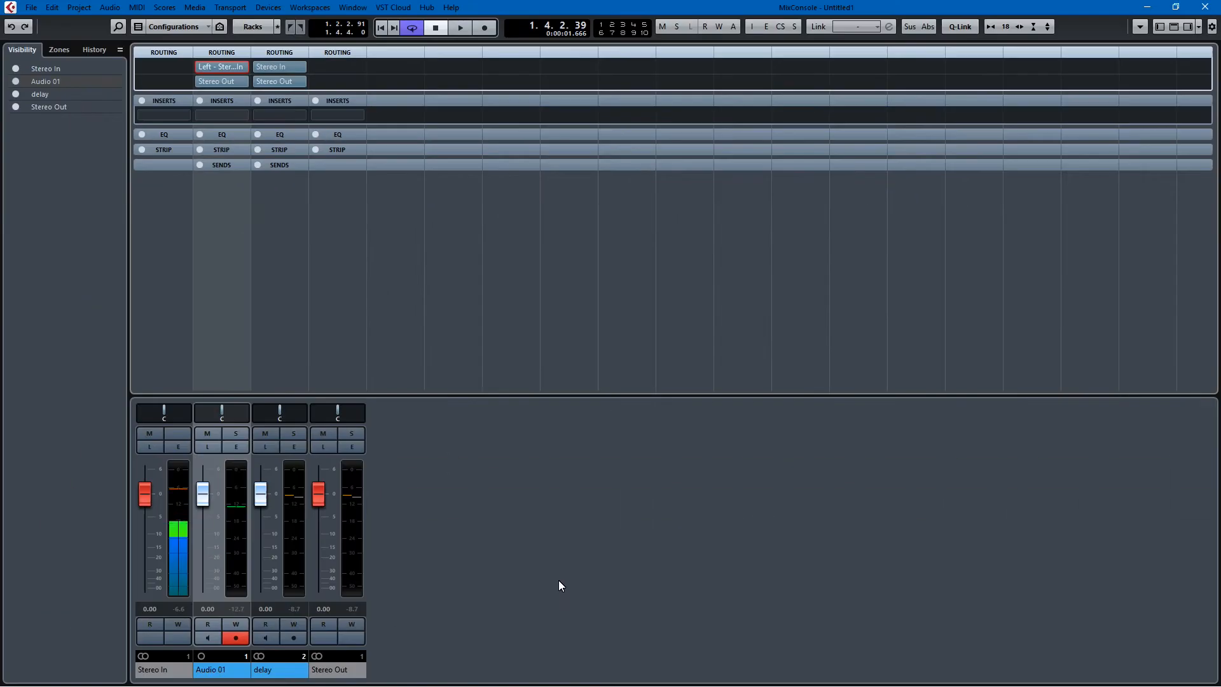
{"action": "left_click", "coordinate": [221, 67]}
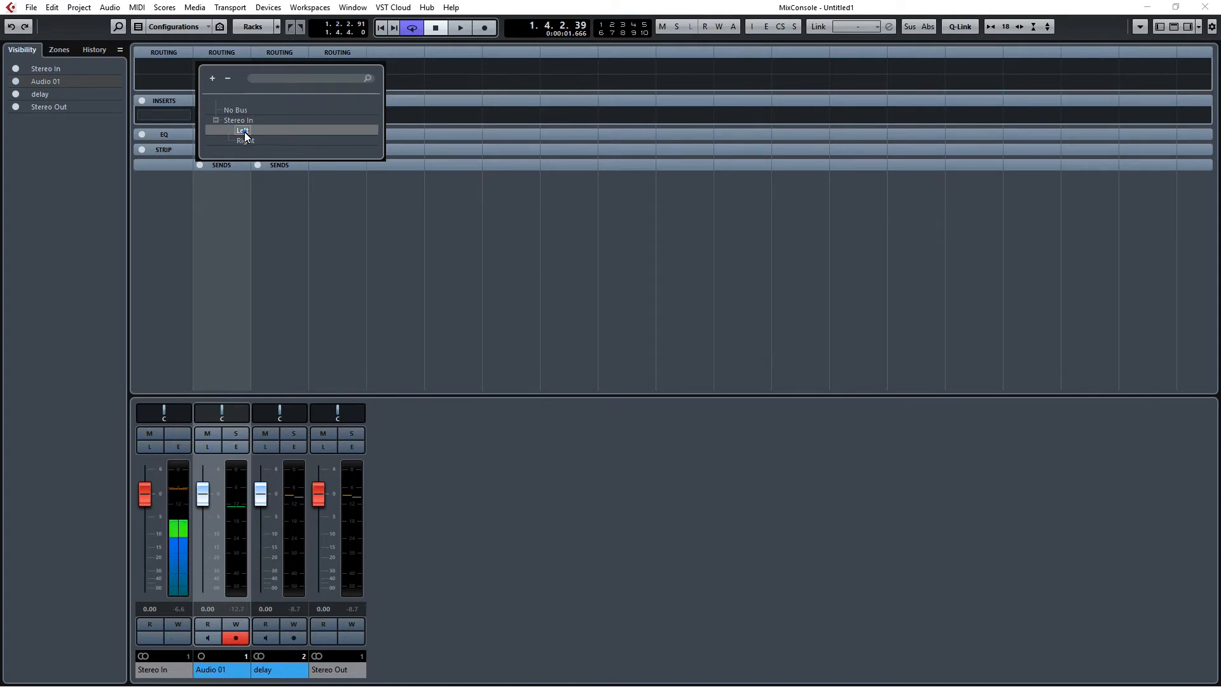
{"action": "left_click", "coordinate": [245, 132]}
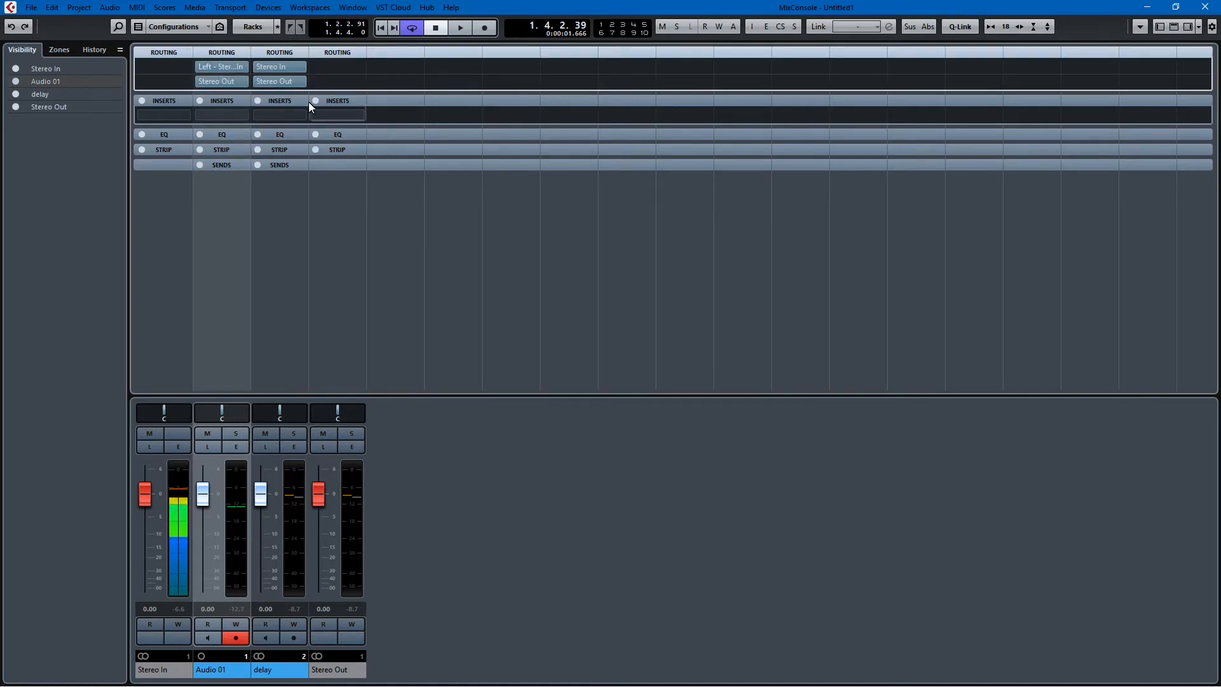
{"action": "left_click", "coordinate": [323, 294]}
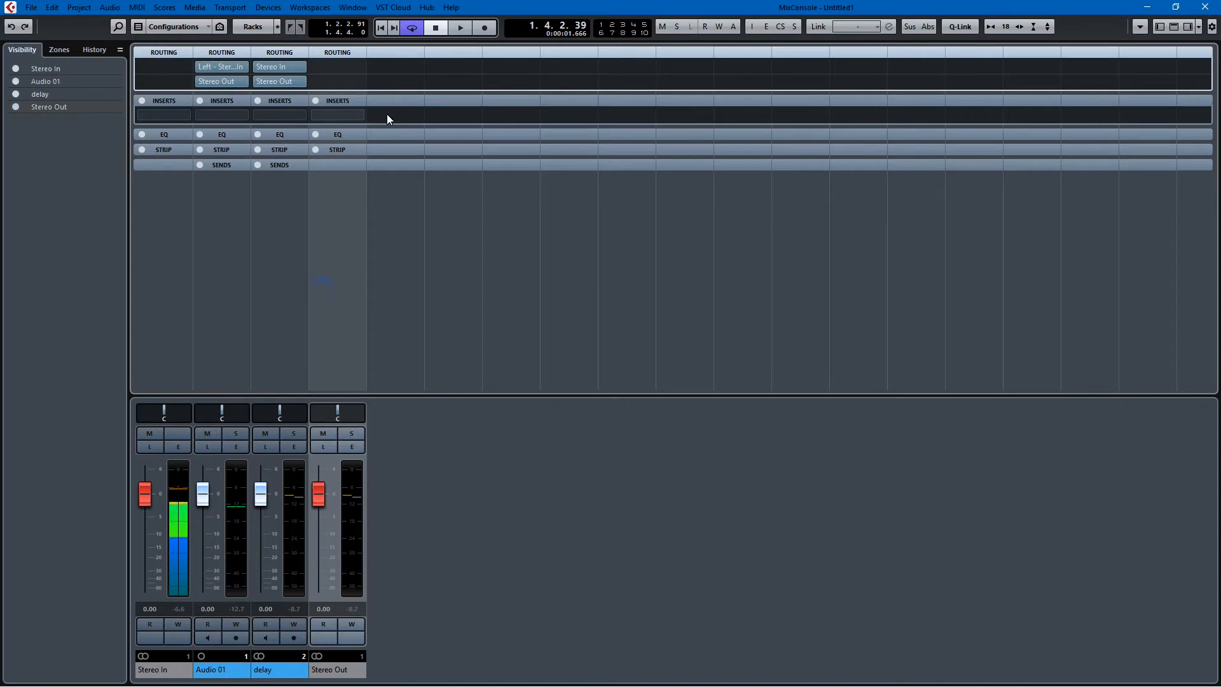
Step: Try Mono as the configuration for a new audio track after viewing the additional surround formats
{"action": "key", "text": "F3"}
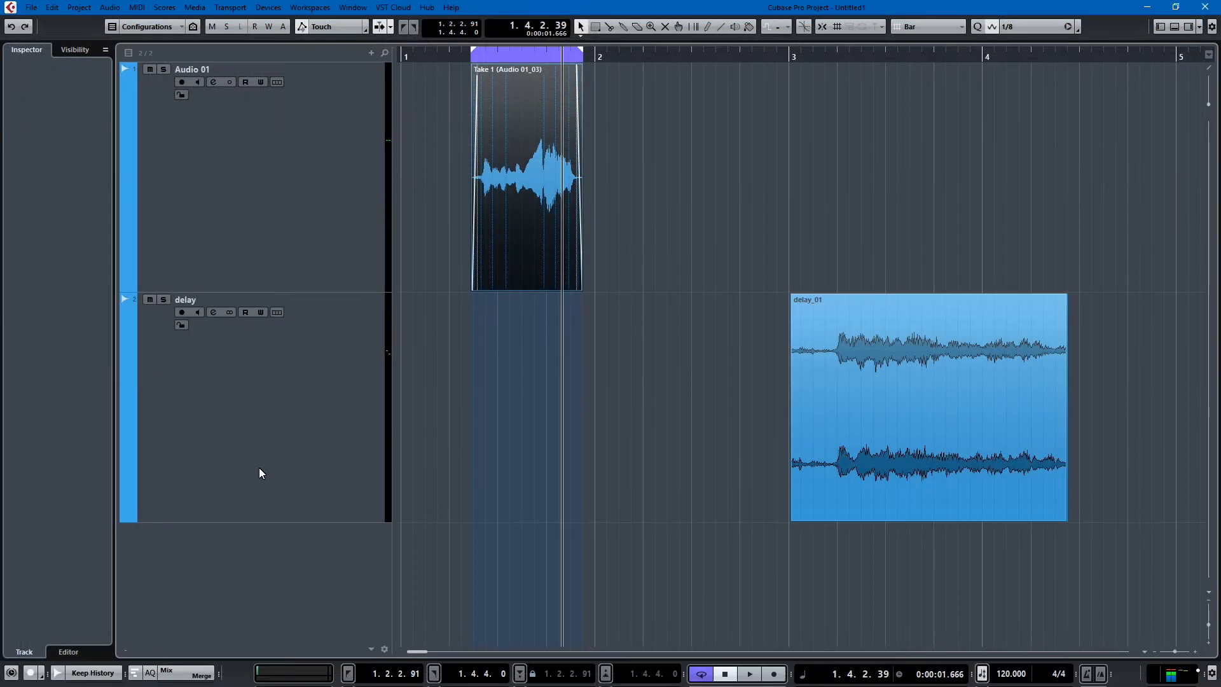
{"action": "right_click", "coordinate": [234, 554]}
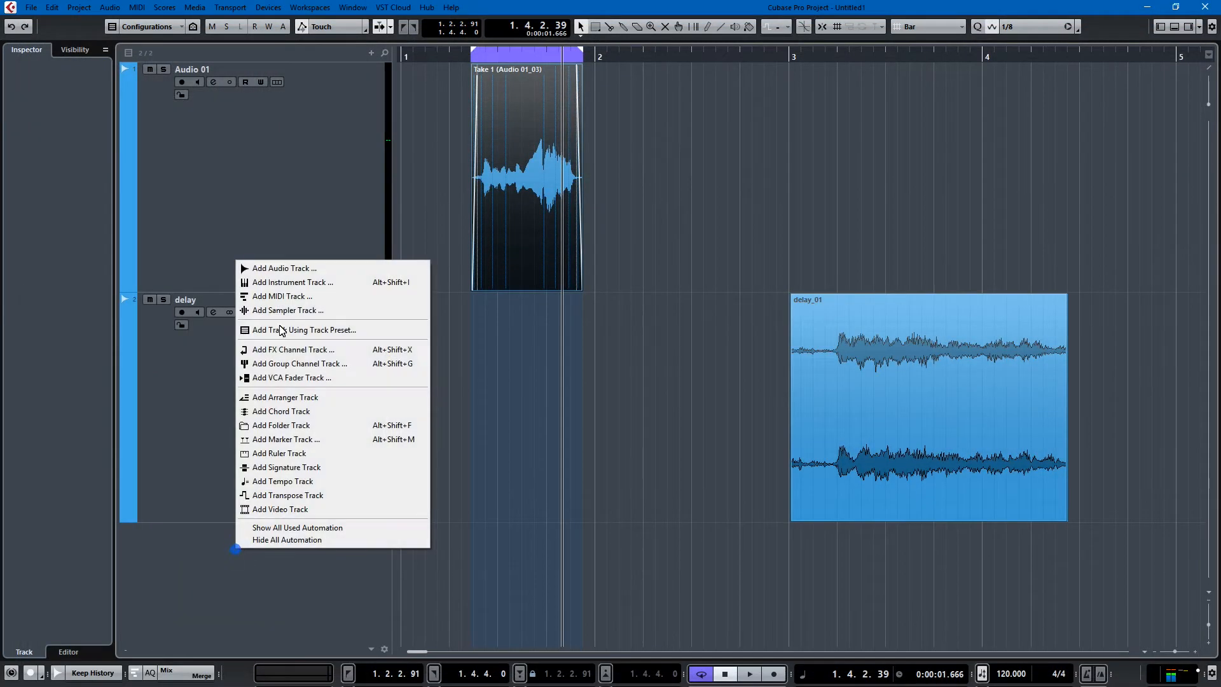
{"action": "left_click", "coordinate": [288, 265]}
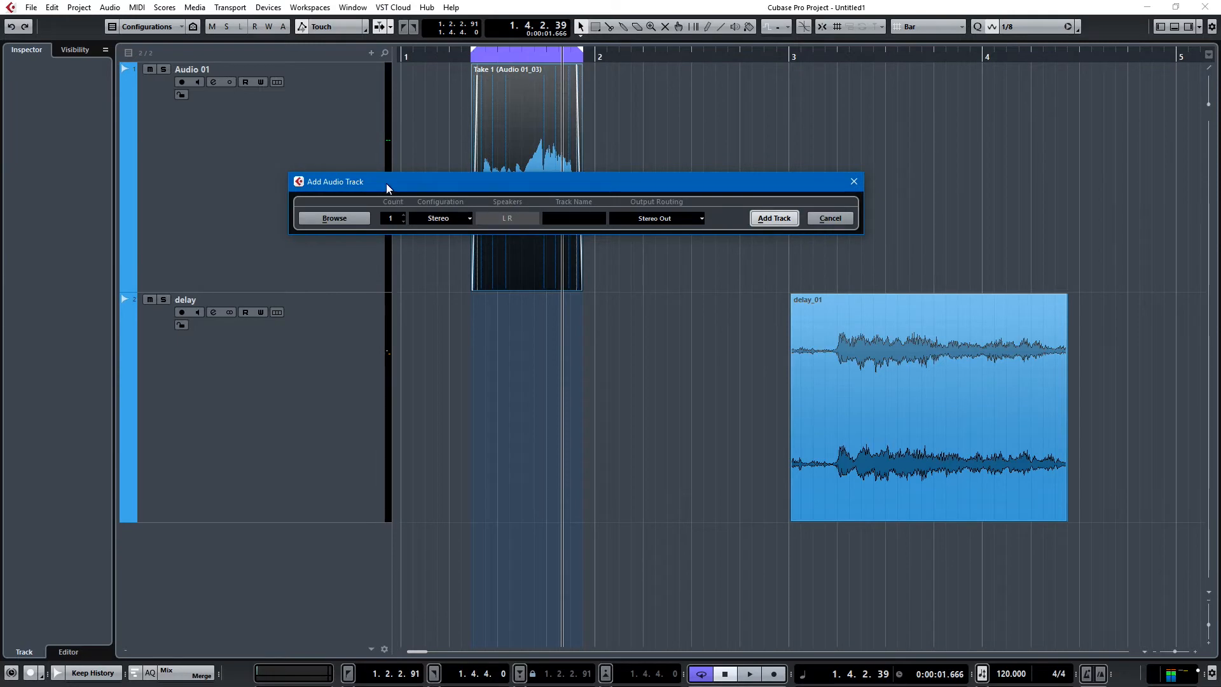
{"action": "left_click", "coordinate": [456, 219]}
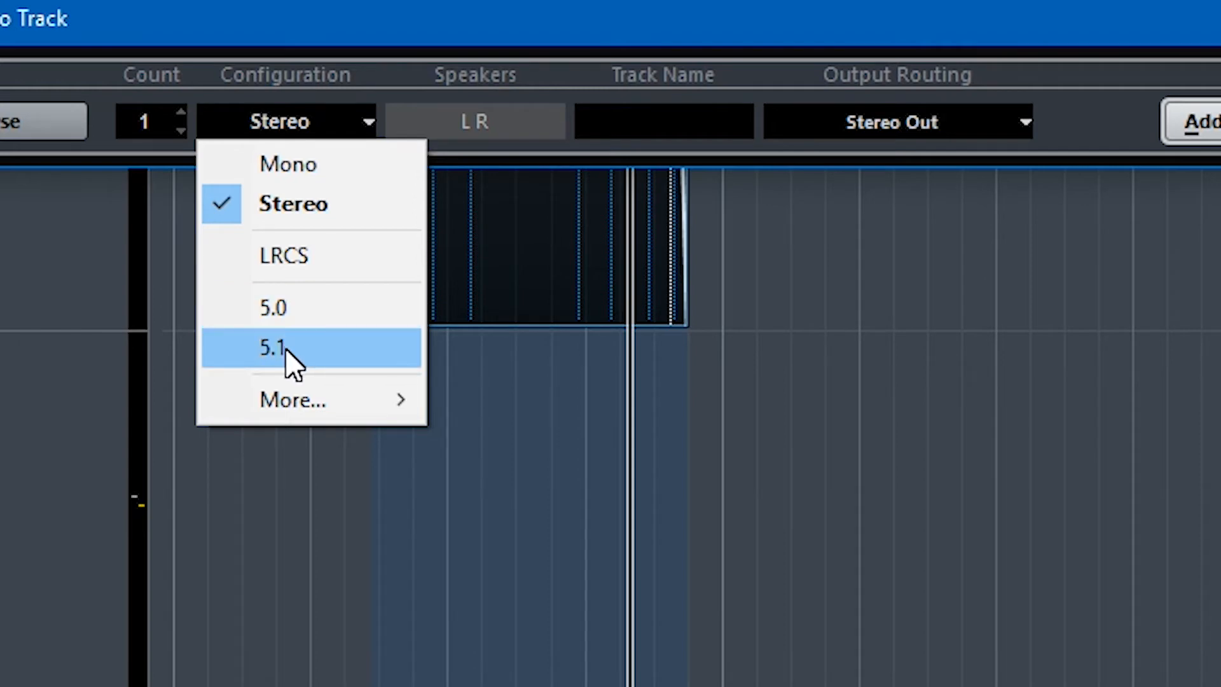
{"action": "left_click", "coordinate": [281, 385]}
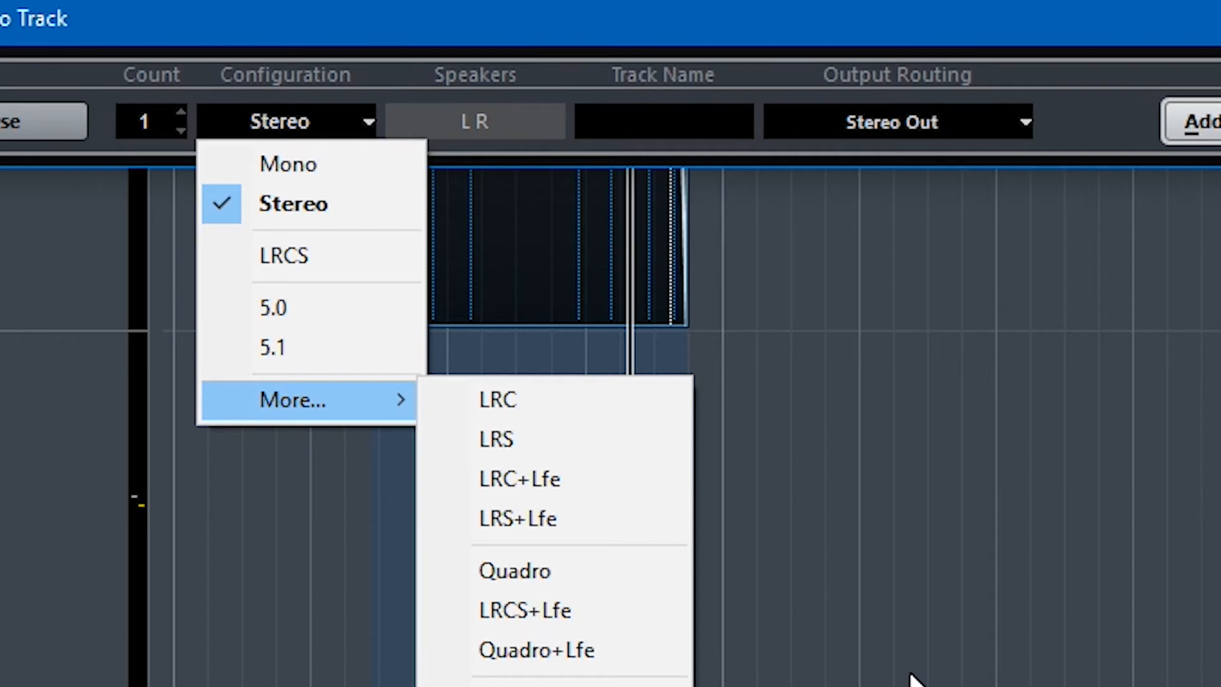
{"action": "left_click", "coordinate": [346, 162]}
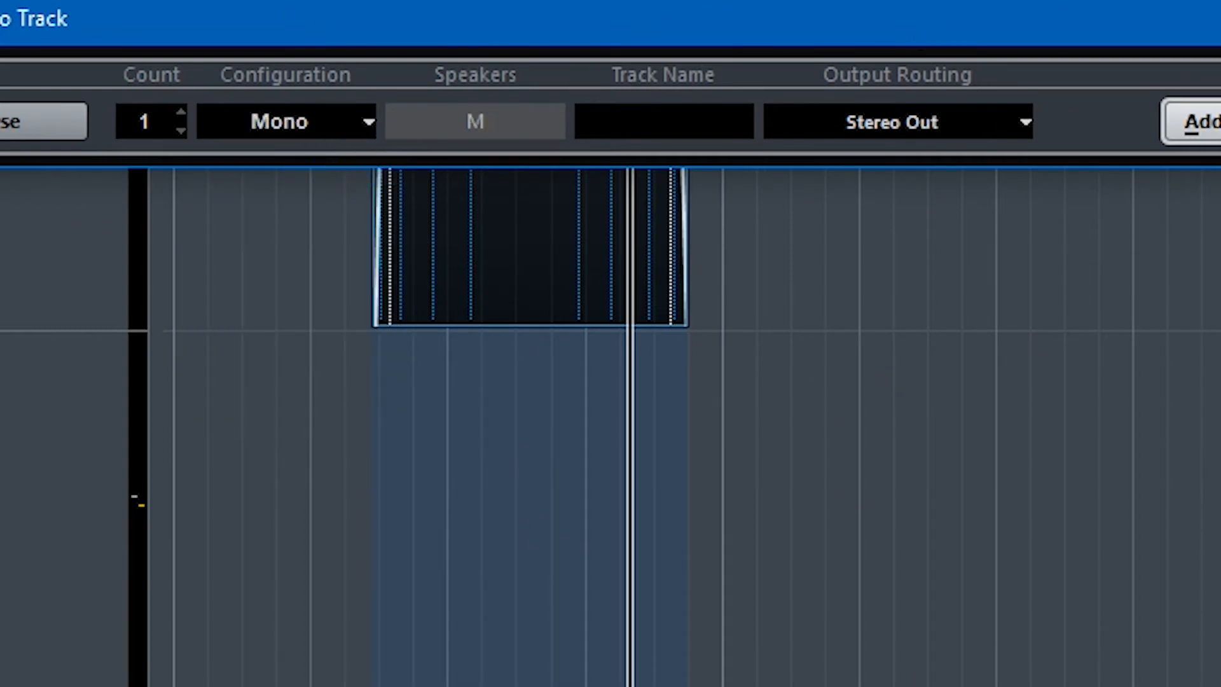
{"action": "left_click", "coordinate": [1218, 122]}
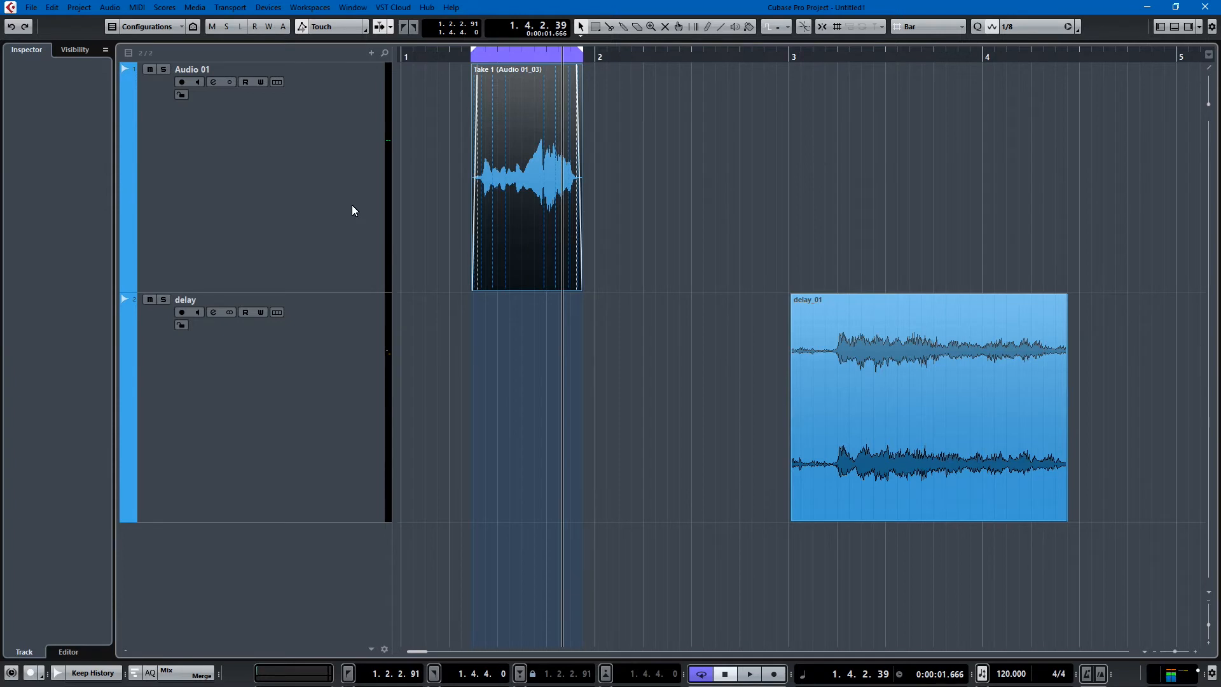
Step: Select the Audio 01 track, open its channel settings from the MixConsole and reposition the settings window
{"action": "left_click", "coordinate": [277, 203]}
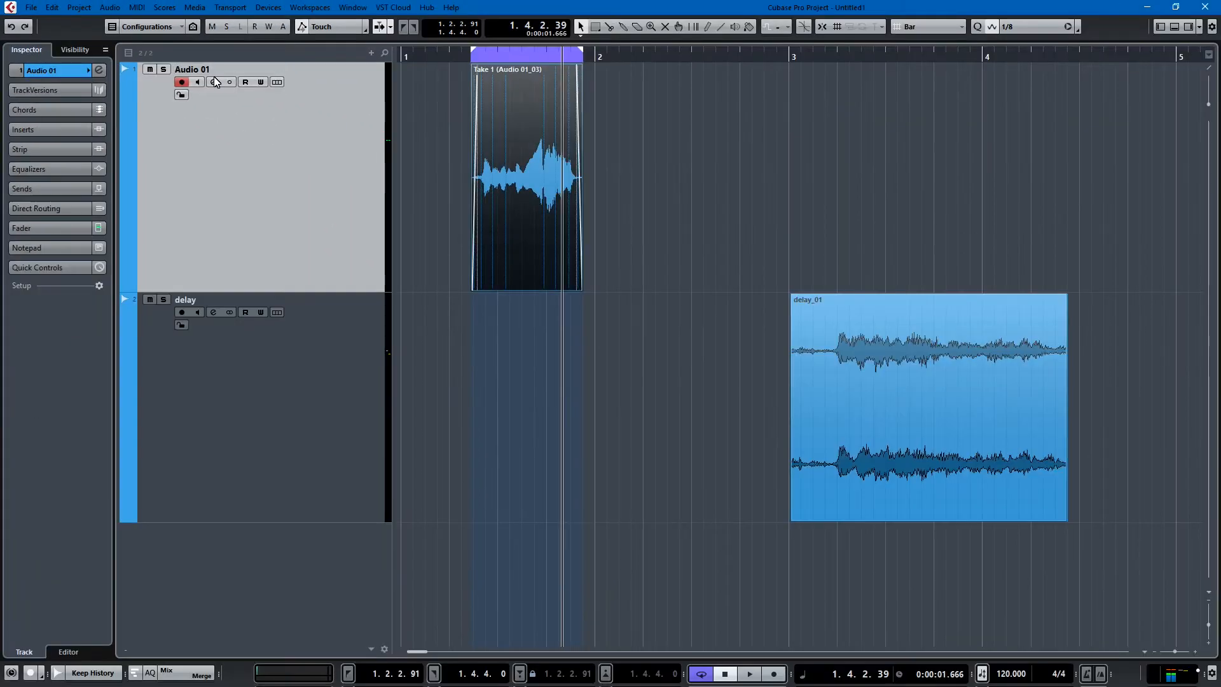
{"action": "key", "text": "F3"}
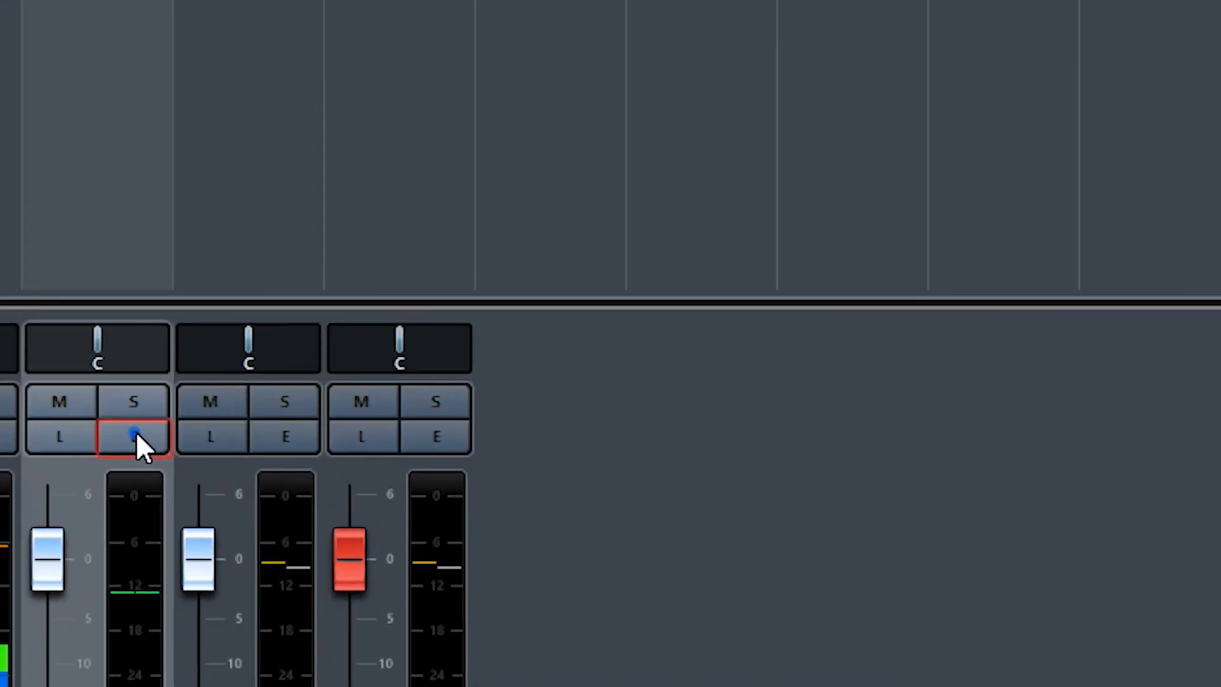
{"action": "left_click", "coordinate": [236, 447]}
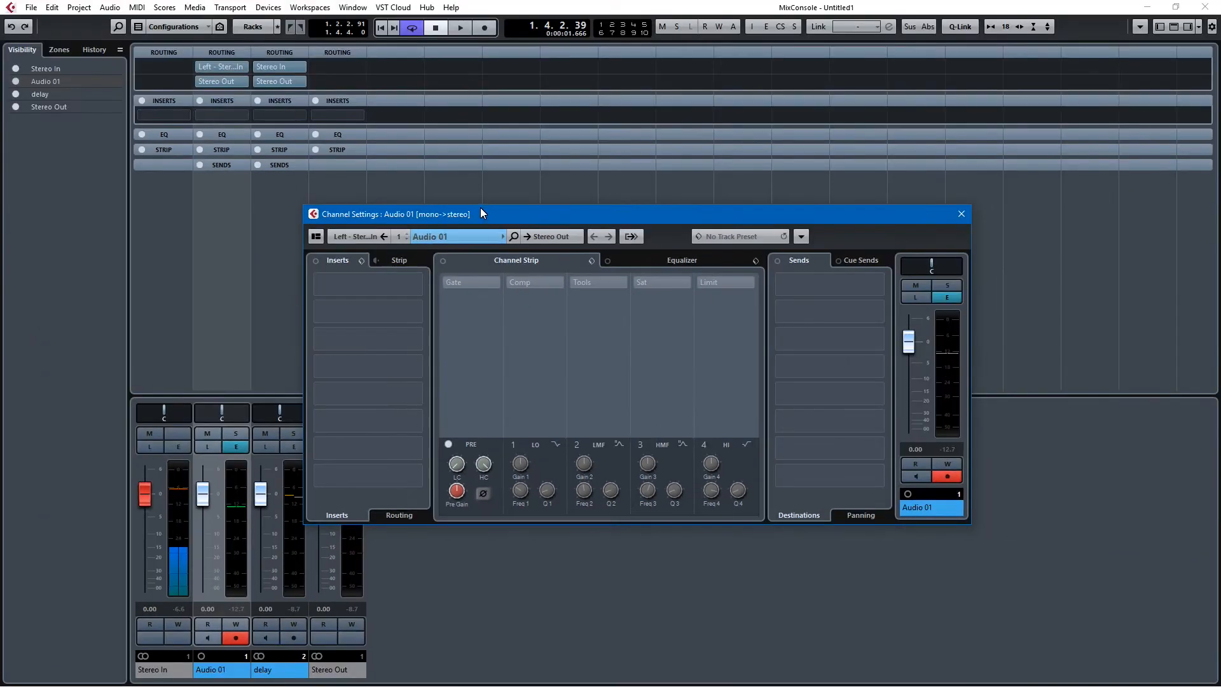
{"action": "left_click_drag", "start_coordinate": [480, 208], "coordinate": [455, 199]}
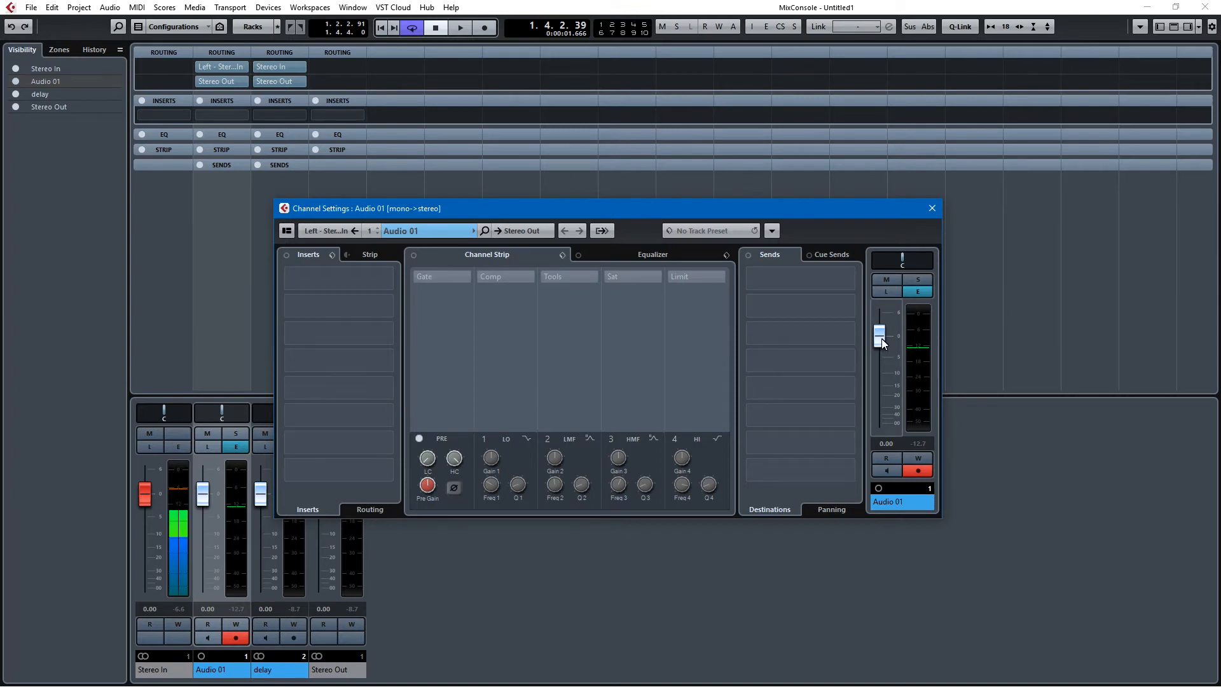
Step: Show the strip modules of the Audio 01 channel and review the processors offered for Tools, Sat and Limit
{"action": "left_click", "coordinate": [358, 255]}
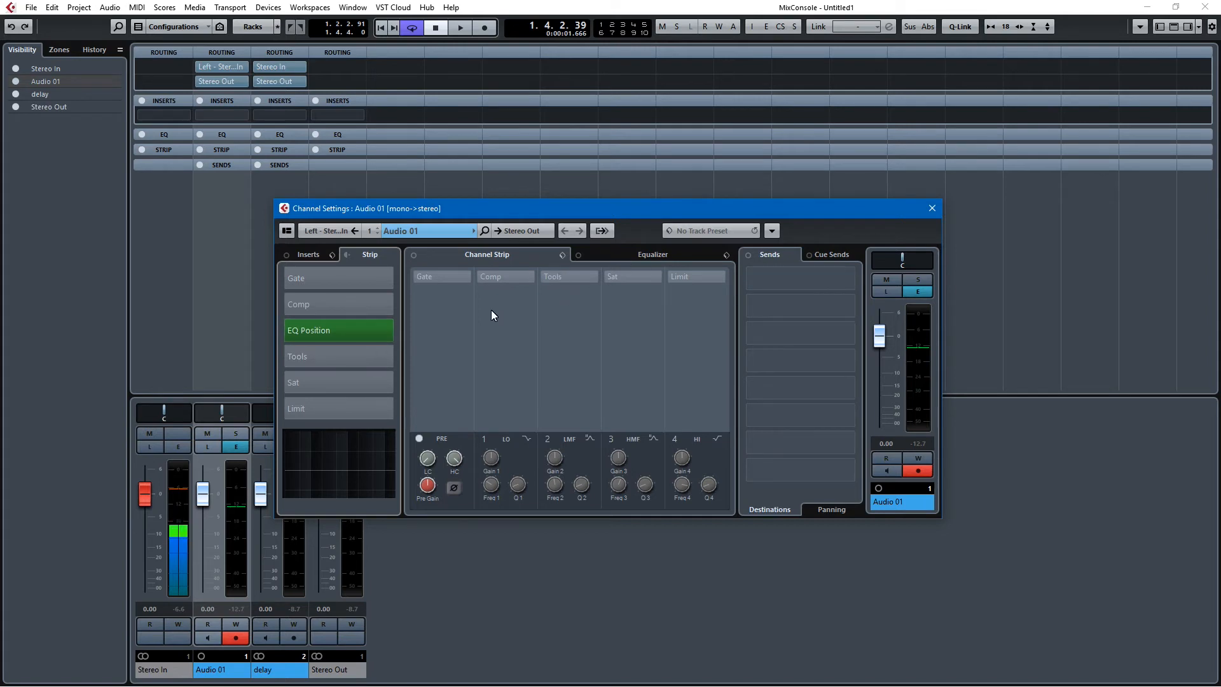
{"action": "left_click", "coordinate": [593, 277]}
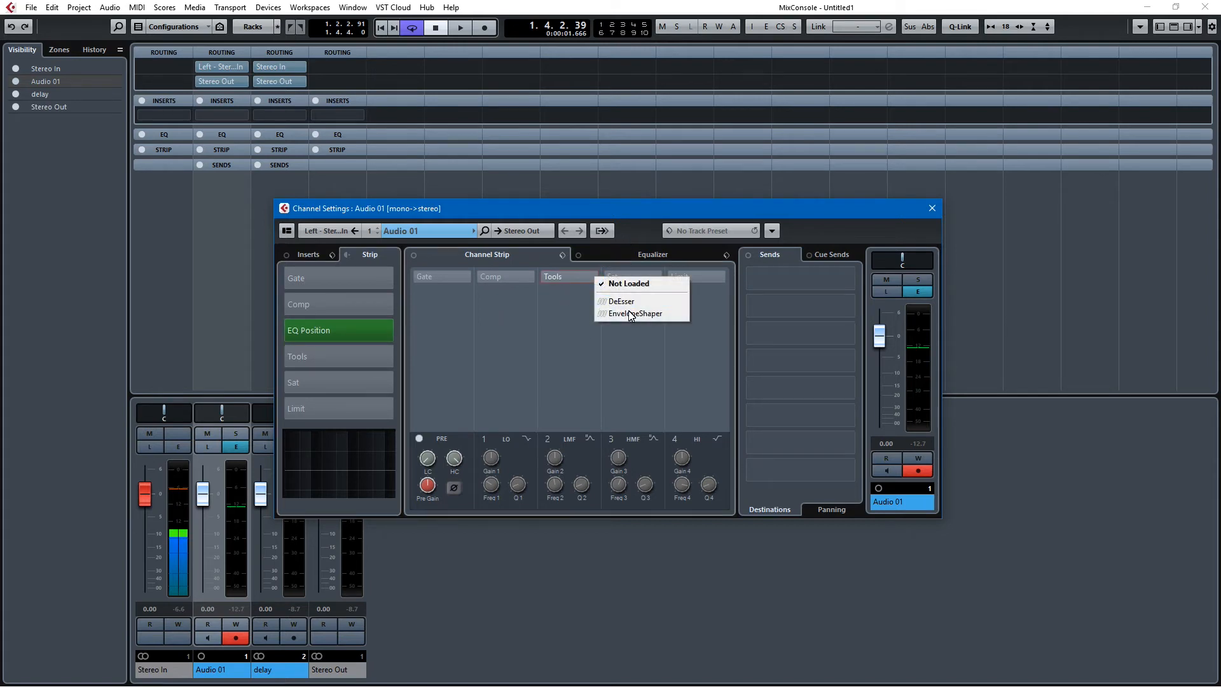
{"action": "left_click", "coordinate": [510, 321]}
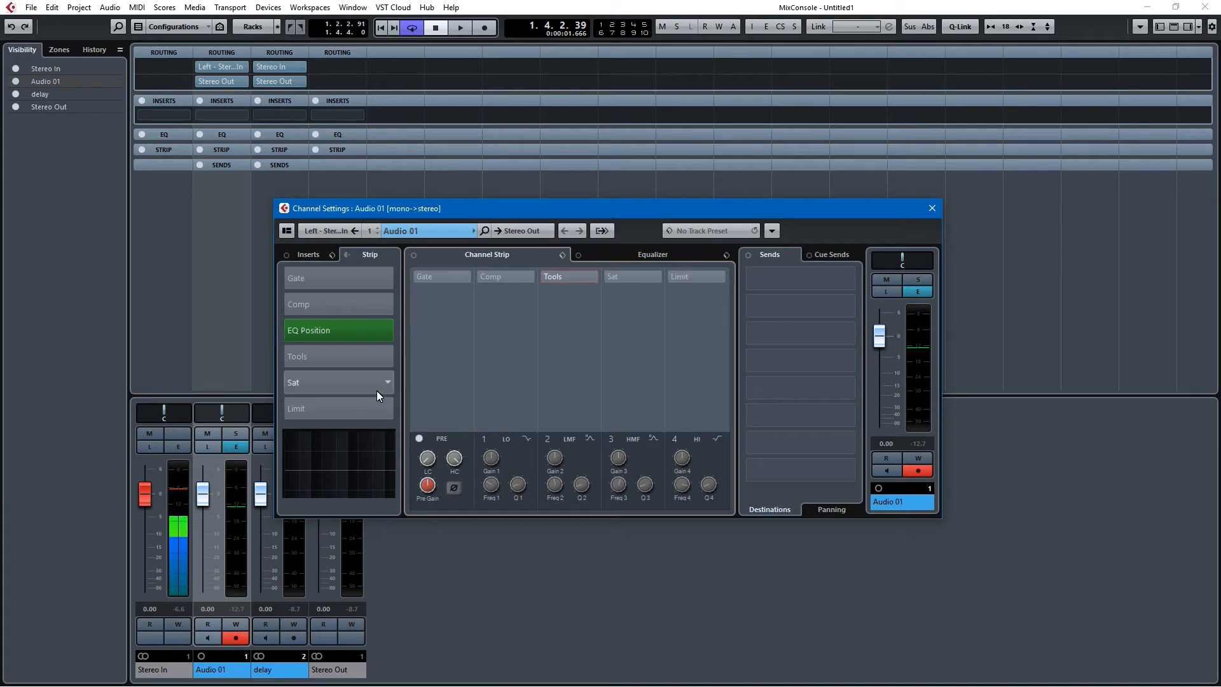
{"action": "left_click", "coordinate": [656, 279]}
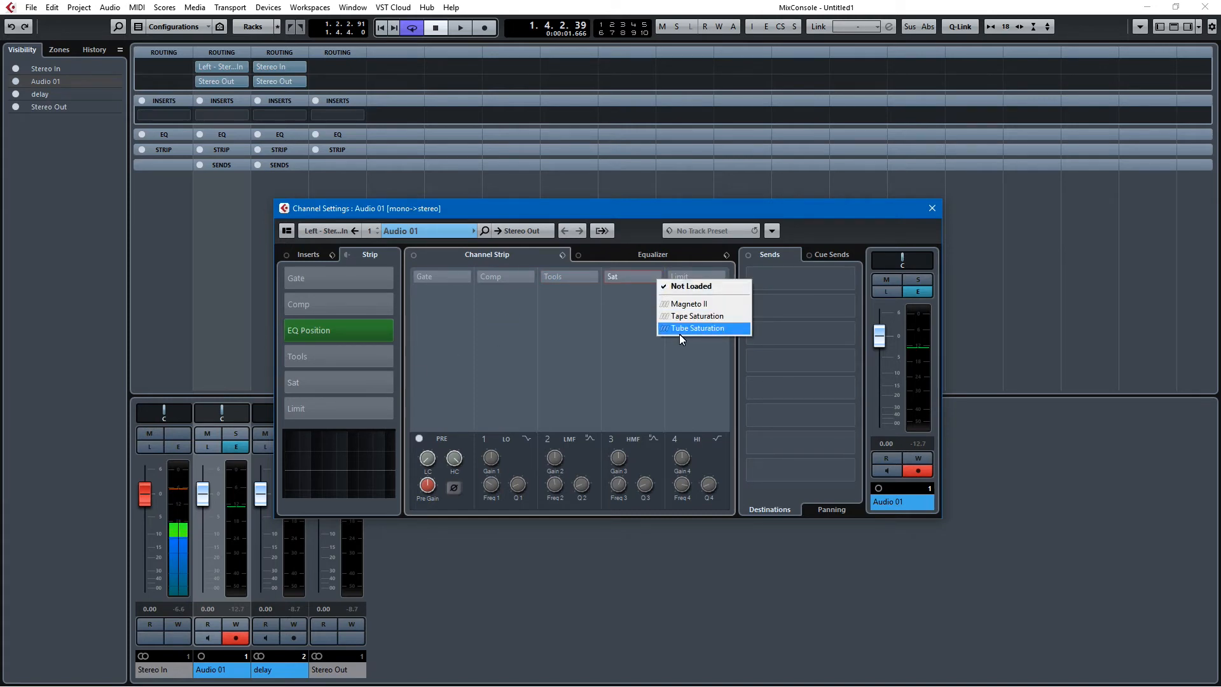
{"action": "left_click", "coordinate": [669, 262]}
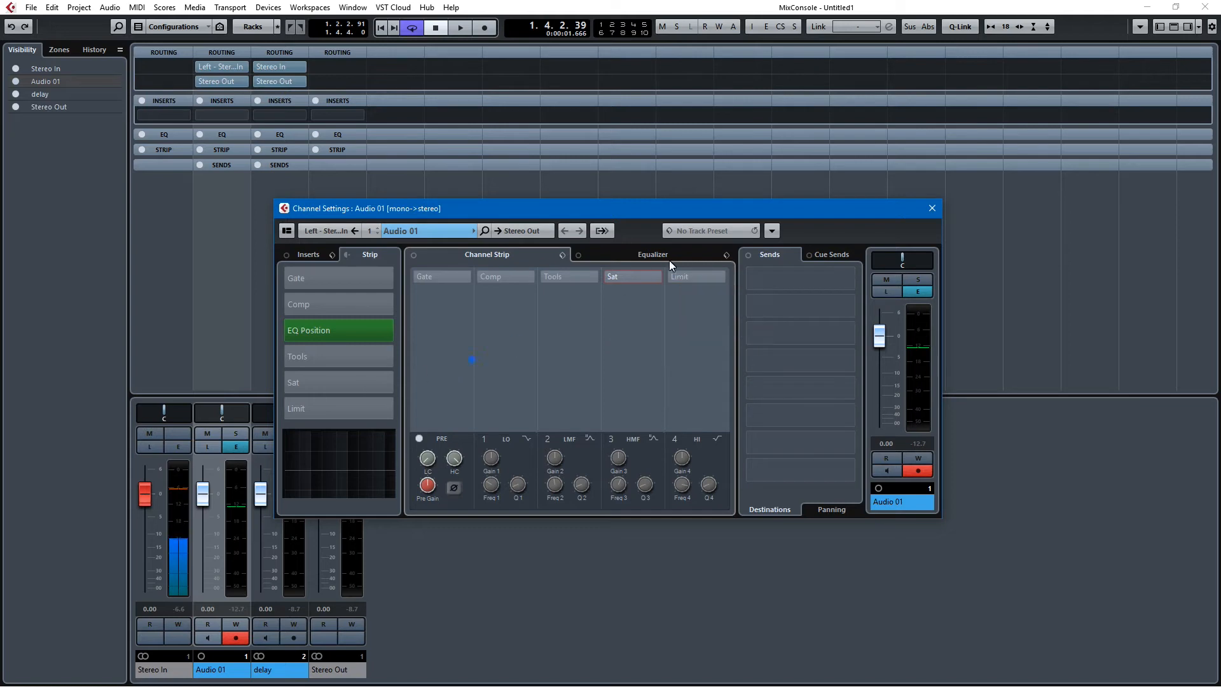
{"action": "left_click", "coordinate": [722, 280]}
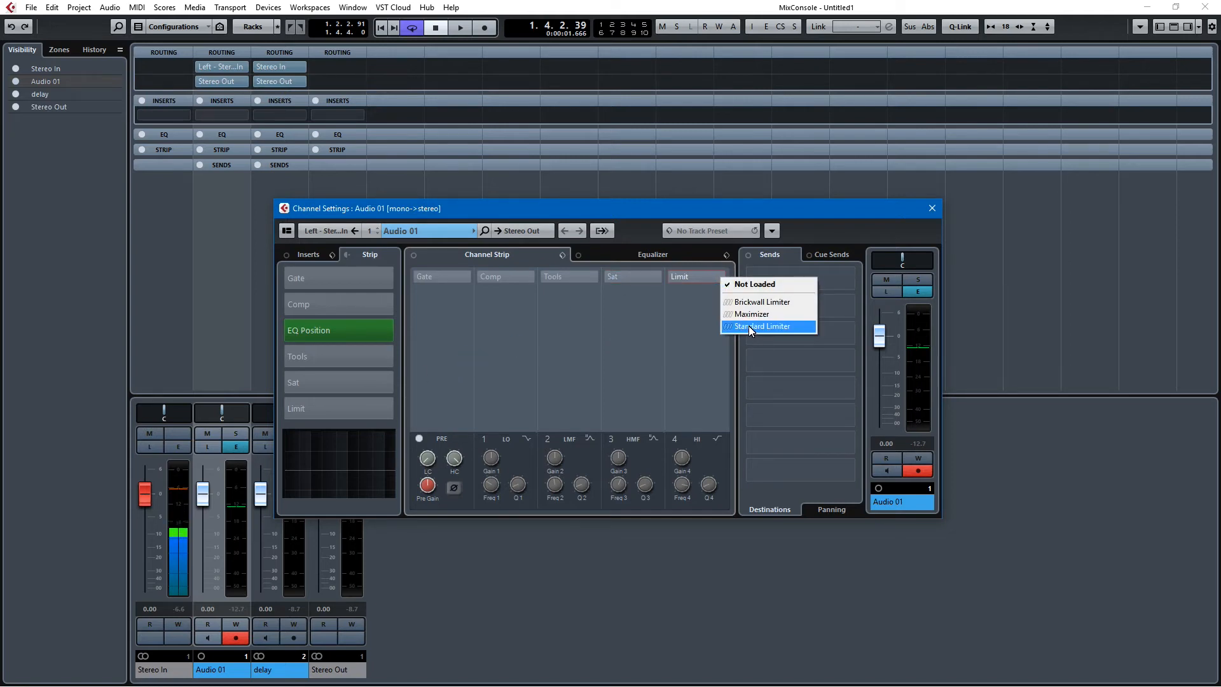
{"action": "left_click", "coordinate": [608, 345]}
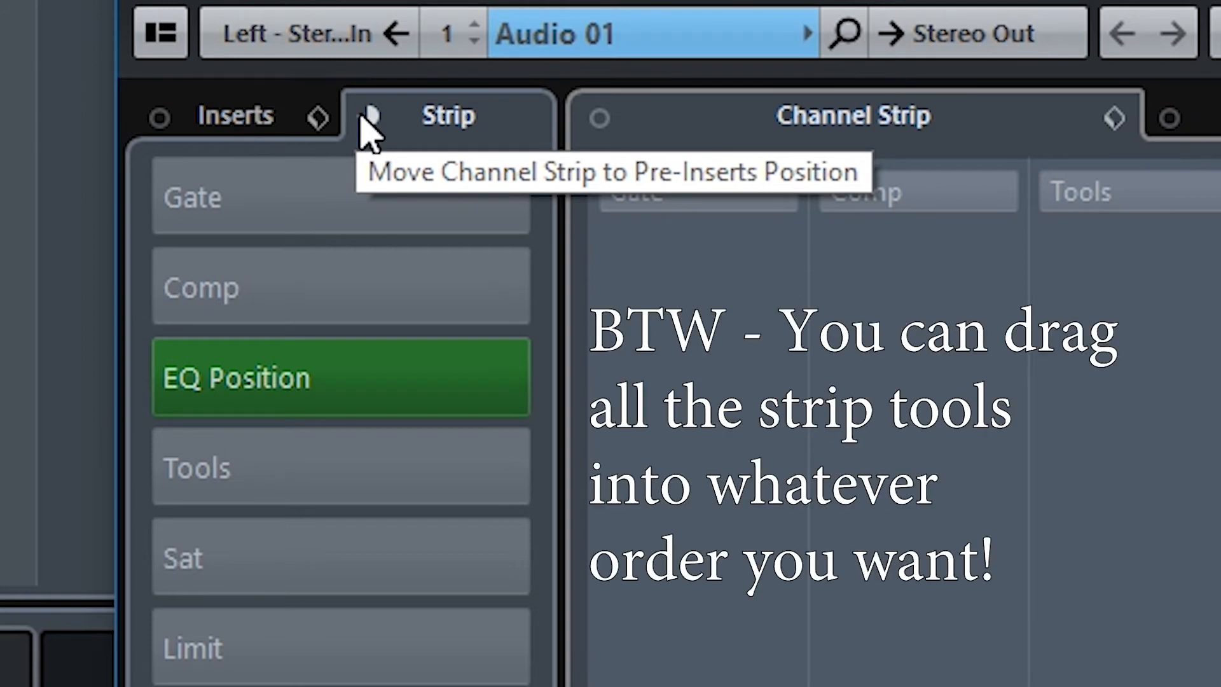
Step: Move Audio 01's channel strip to the pre-inserts position and compare its strip modules with the insert slots
{"action": "left_click", "coordinate": [360, 117]}
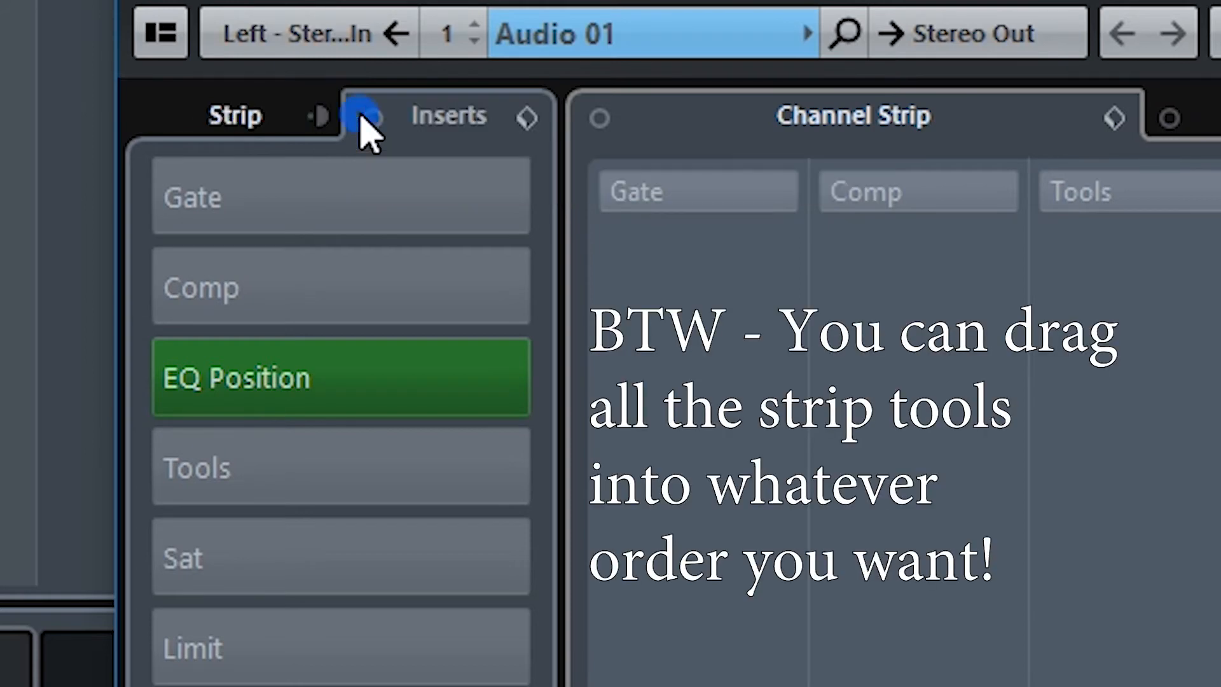
{"action": "left_click", "coordinate": [220, 111]}
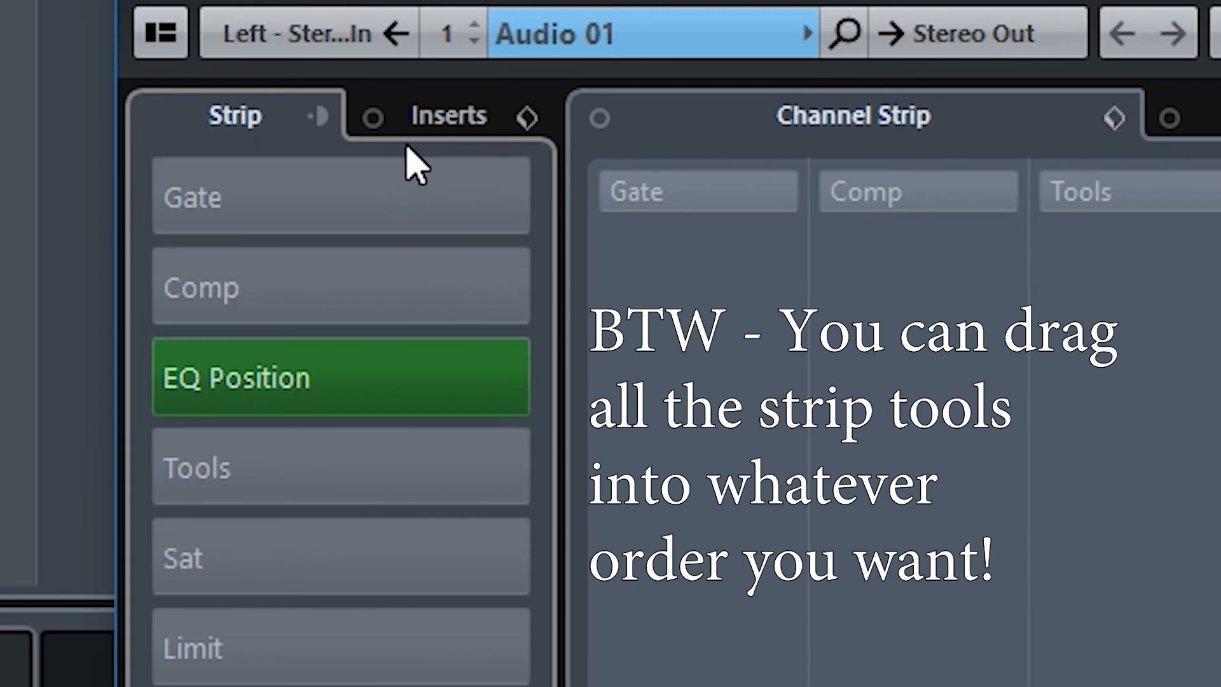
{"action": "left_click", "coordinate": [444, 121]}
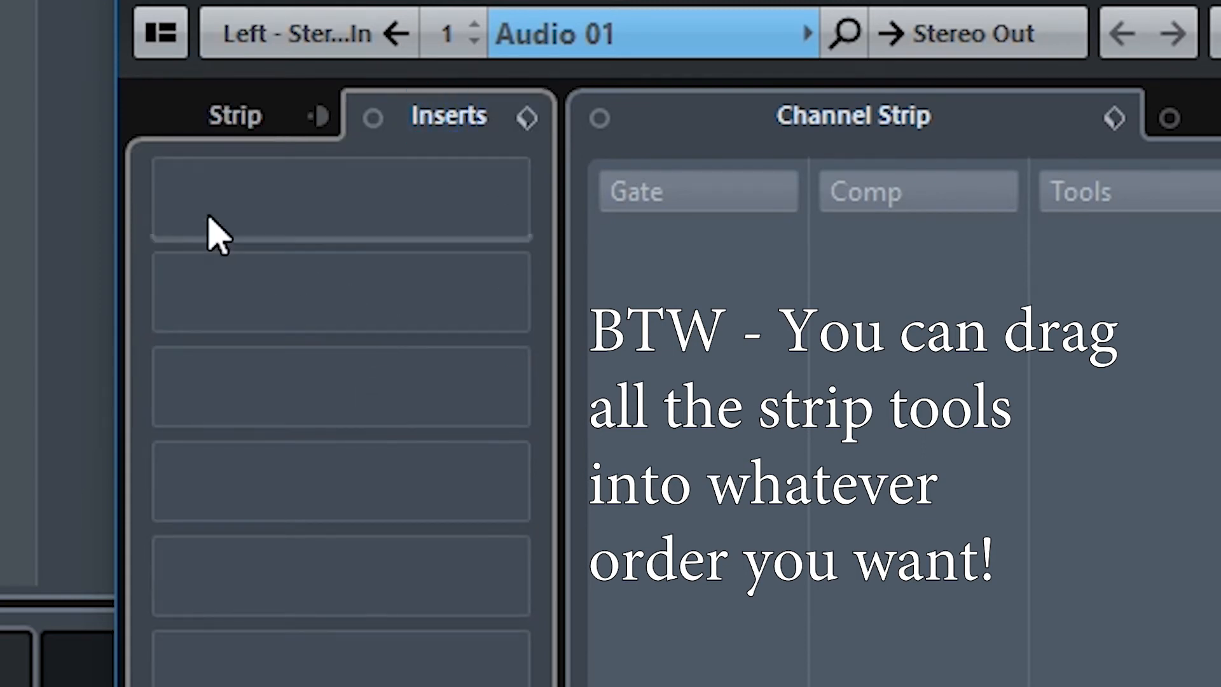
{"action": "left_click", "coordinate": [240, 122]}
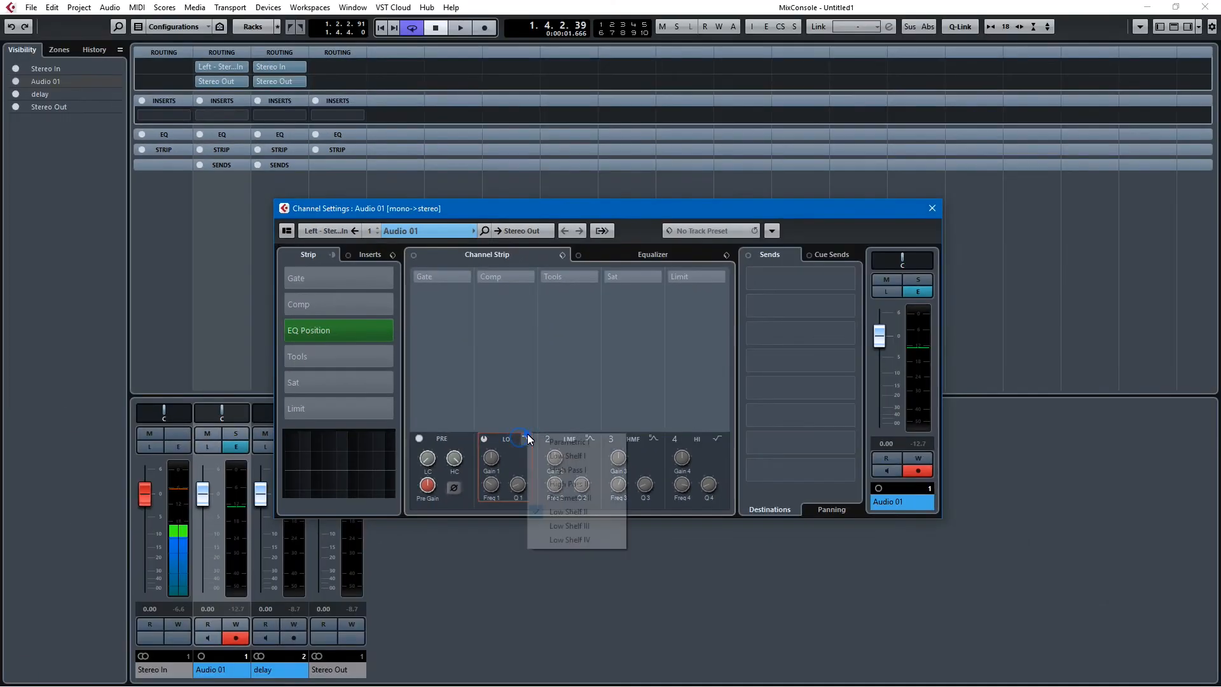
Step: Set the filter type of Audio 01's low EQ band to High Pass I and enable the band
{"action": "left_click", "coordinate": [994, 686]}
{"action": "left_click", "coordinate": [559, 471]}
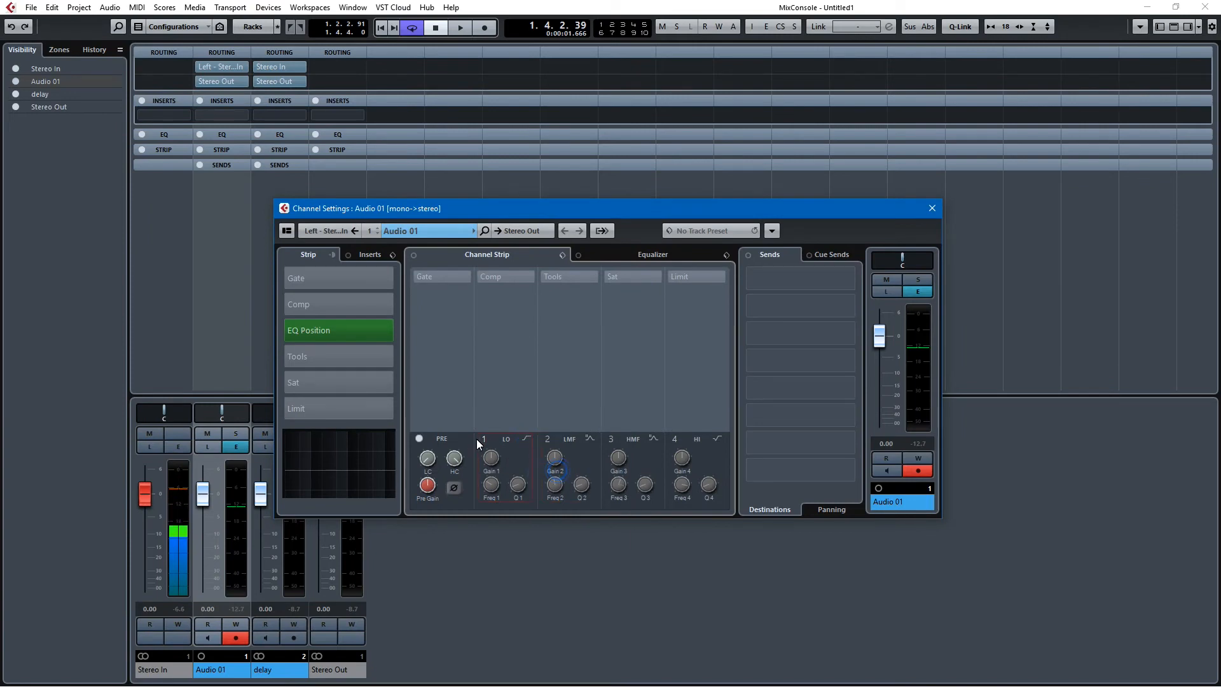
{"action": "left_click", "coordinate": [484, 438]}
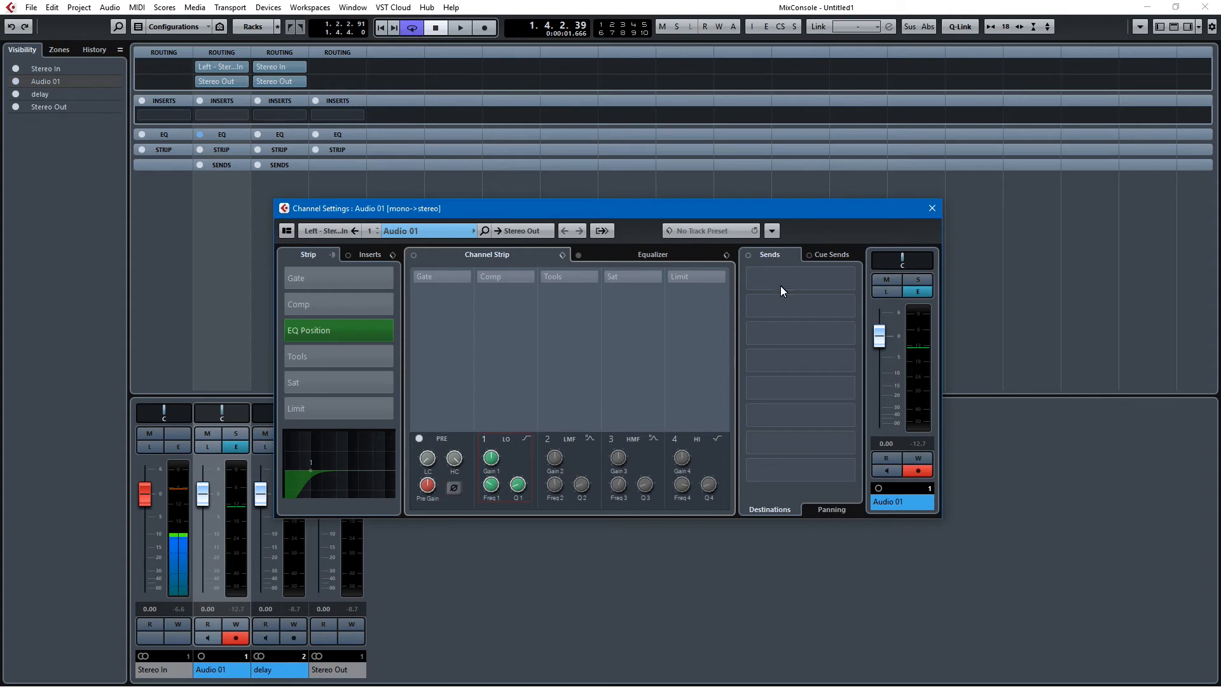
Step: Toggle Audio 01's channel strip position until it sits after the inserts
{"action": "left_click", "coordinate": [334, 255]}
{"action": "left_click", "coordinate": [333, 254]}
{"action": "left_click", "coordinate": [330, 253]}
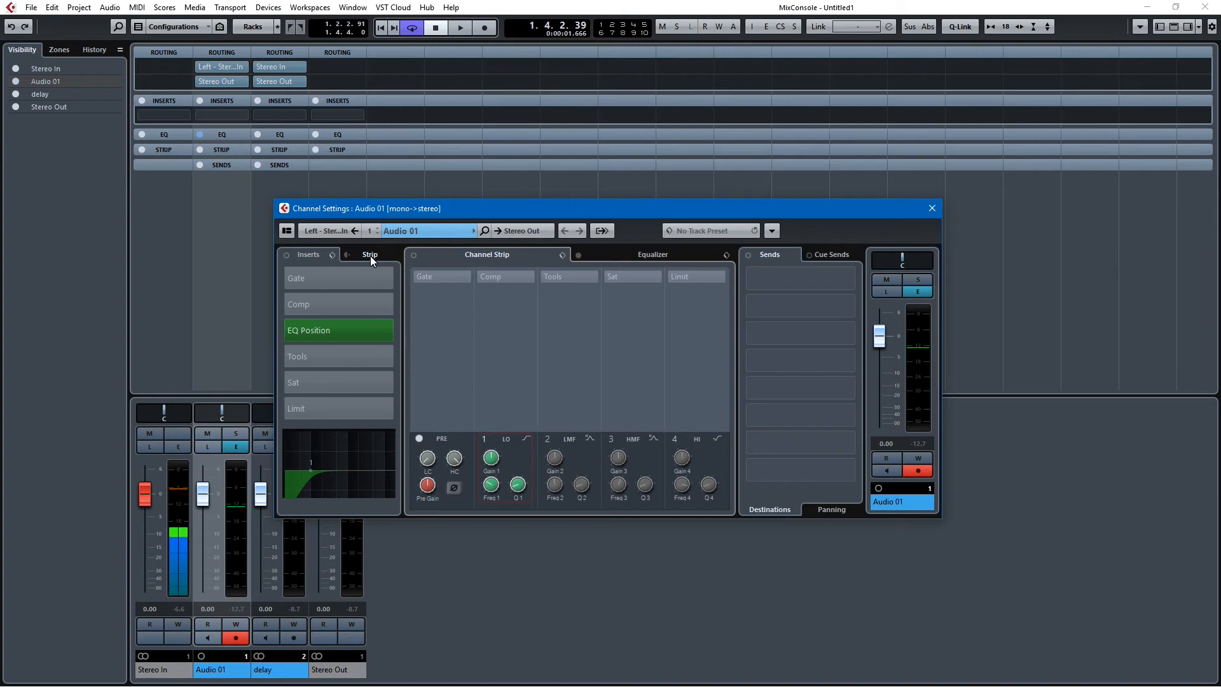
Step: Load Steinberg's ModMachine into the first insert slot of the Audio 01 channel
{"action": "left_click", "coordinate": [308, 254]}
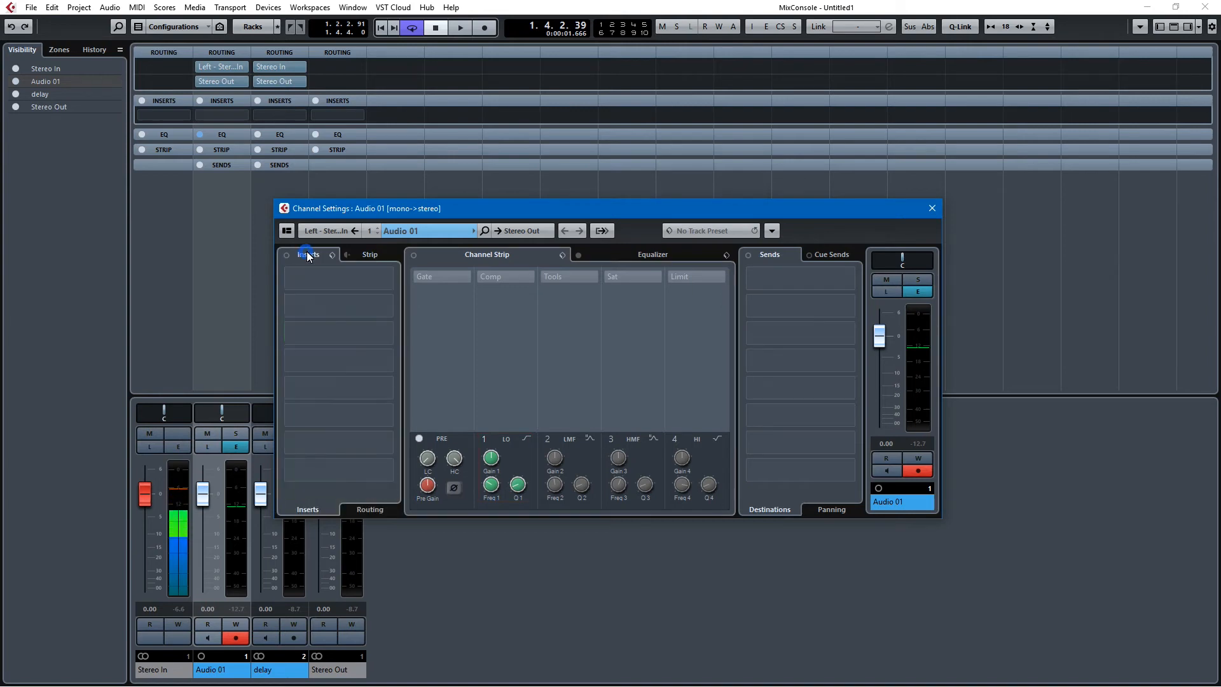
{"action": "left_click", "coordinate": [376, 280]}
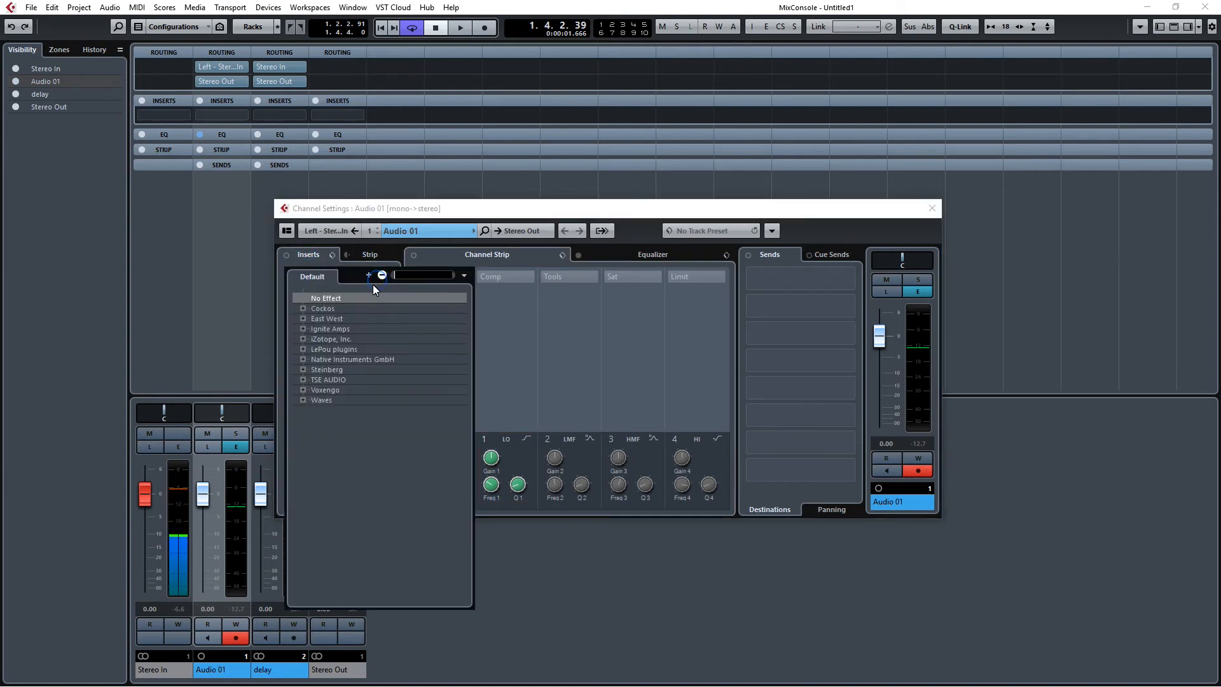
{"action": "left_click", "coordinate": [303, 370]}
{"action": "double_click", "coordinate": [333, 380]}
{"action": "left_click", "coordinate": [358, 390]}
{"action": "left_click", "coordinate": [360, 391]}
Step: Load Steinberg's MorphFilter into the second insert slot of the Audio 01 channel
{"action": "left_click", "coordinate": [311, 311]}
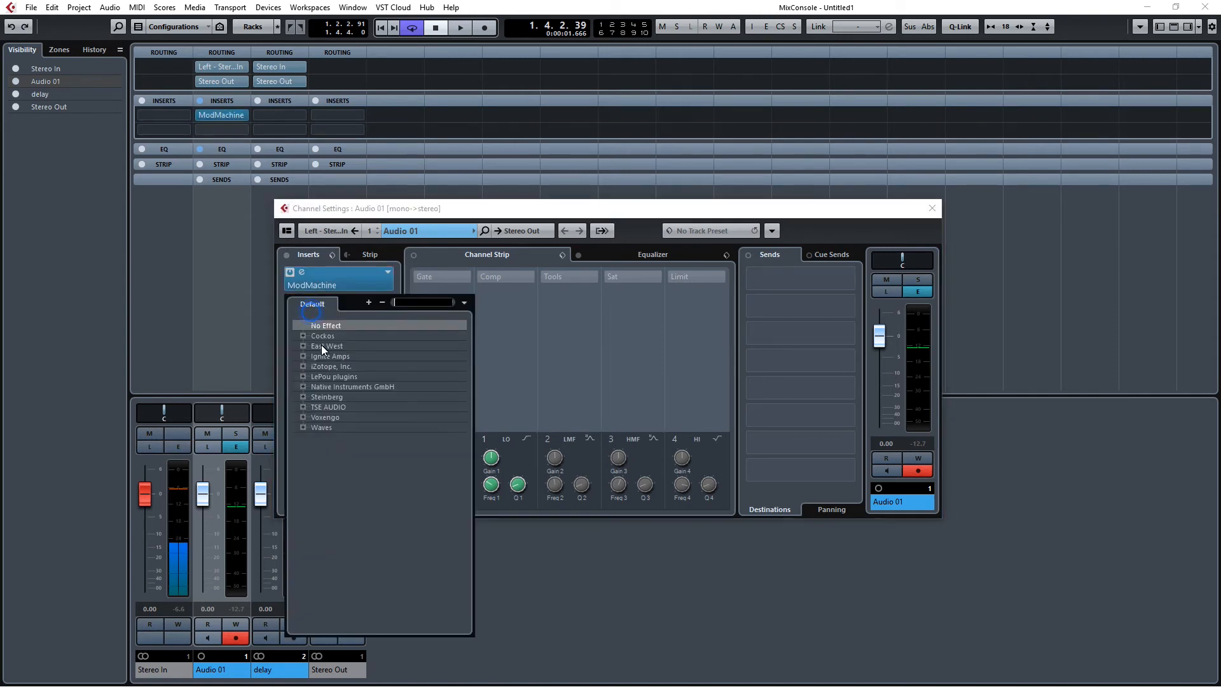
{"action": "left_click", "coordinate": [303, 396]}
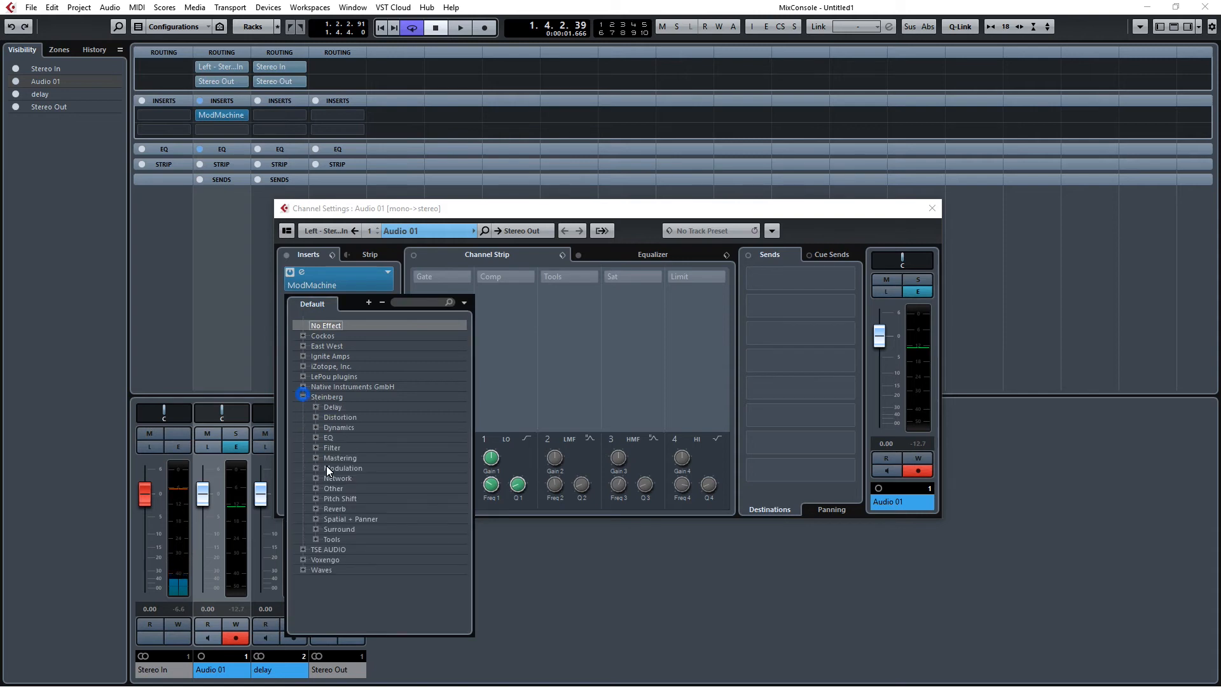
{"action": "double_click", "coordinate": [326, 477]}
{"action": "double_click", "coordinate": [338, 449]}
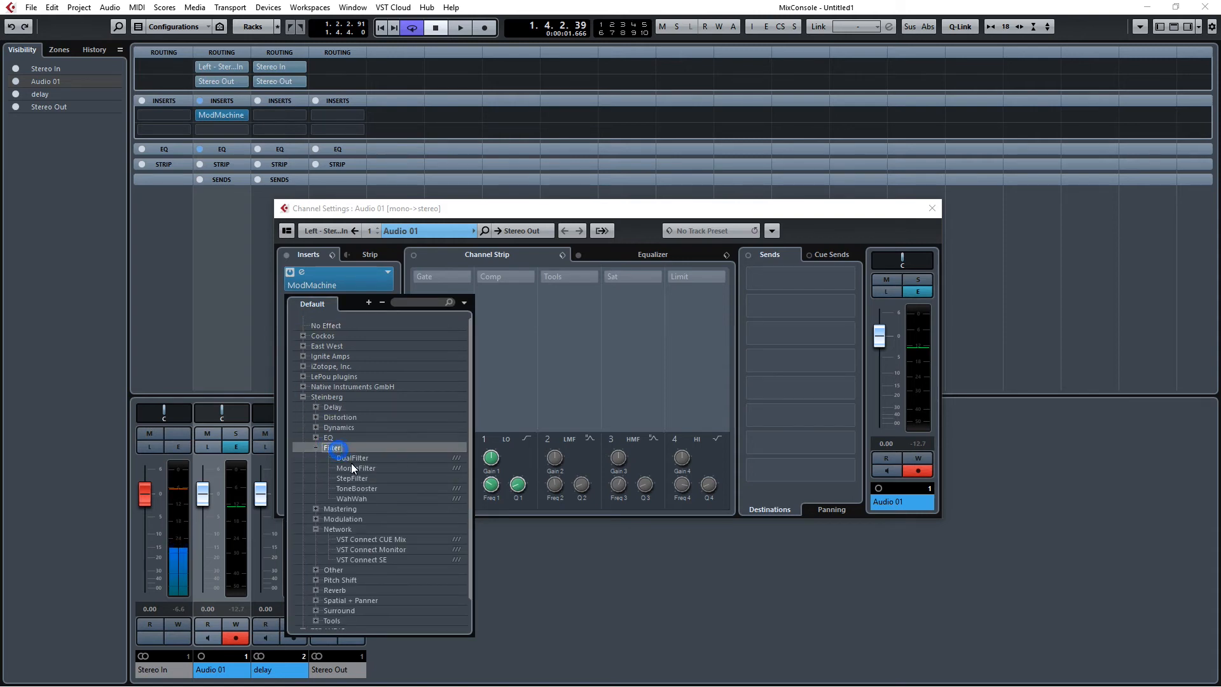
{"action": "left_click", "coordinate": [352, 463]}
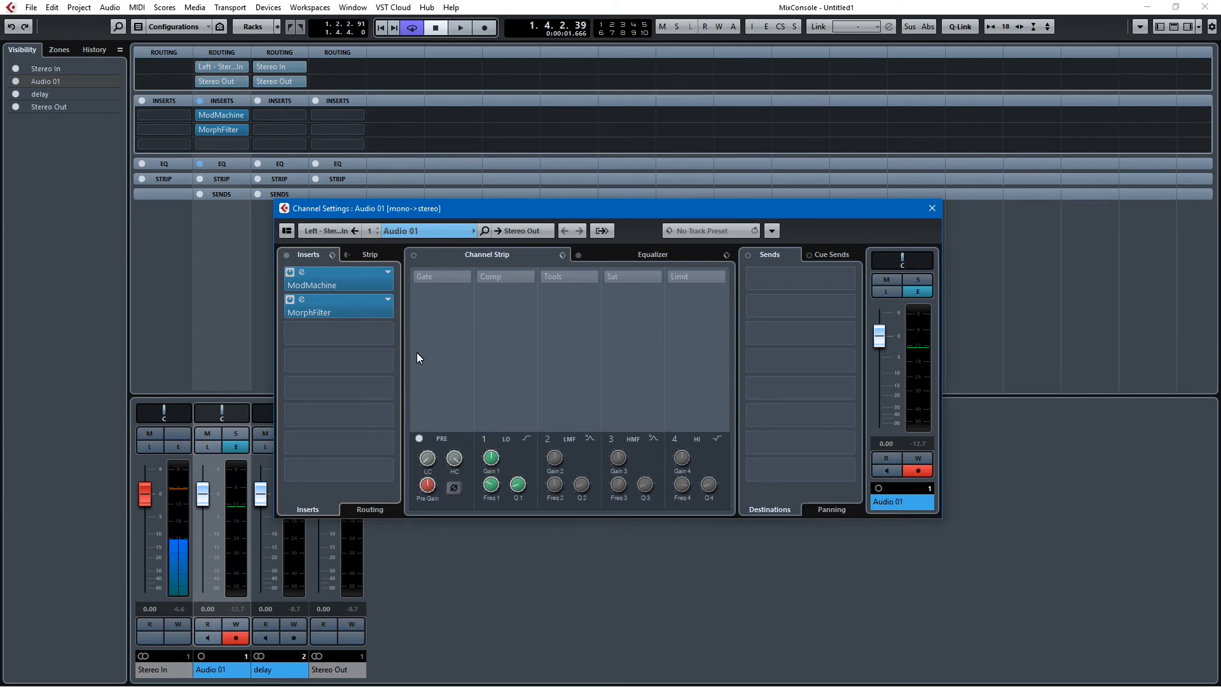
Step: Reshape the MorphFilter curve on Audio 01 during playback, then stop playback and close the plug-in
{"action": "key", "text": "space"}
{"action": "left_click_drag", "start_coordinate": [299, 322], "coordinate": [347, 314]}
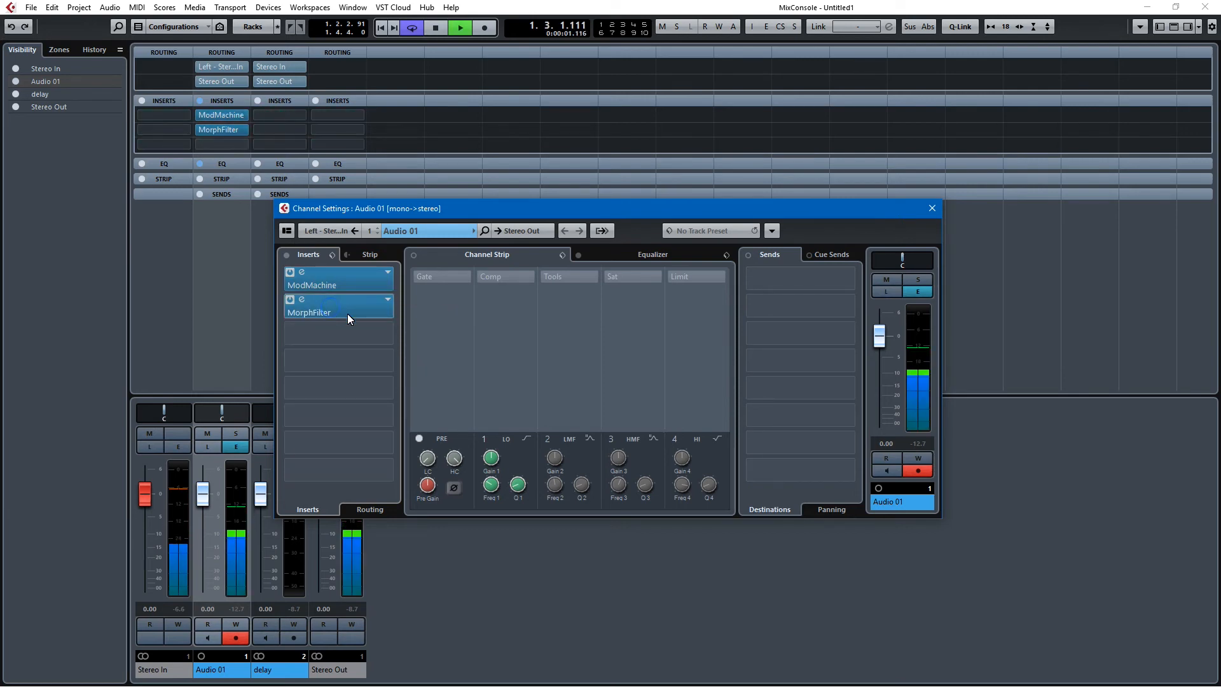
{"action": "left_click", "coordinate": [348, 311]}
{"action": "left_click_drag", "start_coordinate": [539, 337], "coordinate": [585, 295]}
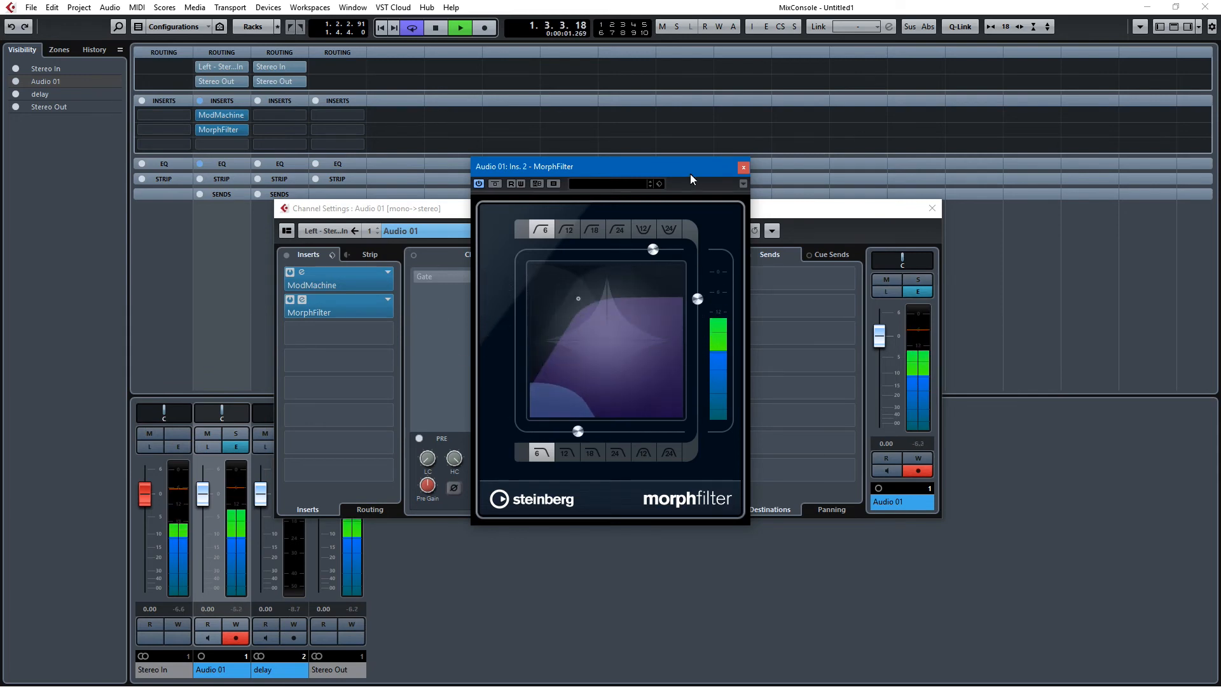
{"action": "key", "text": "space"}
{"action": "left_click", "coordinate": [742, 169]}
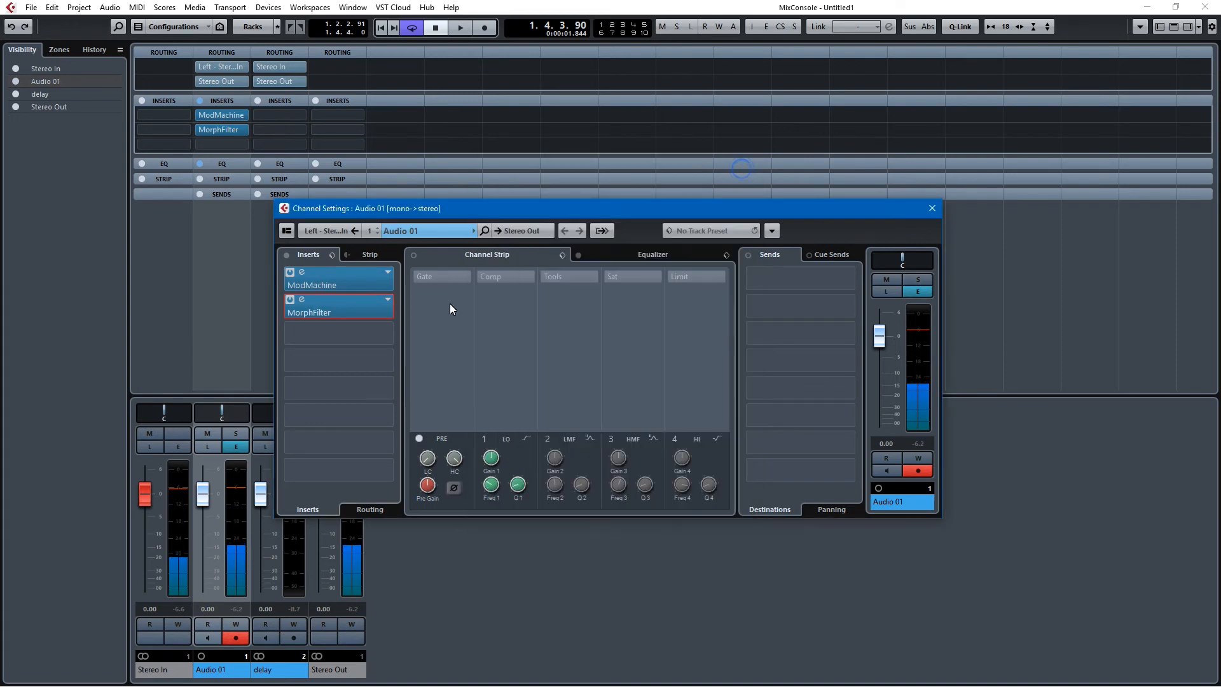
Step: Switch off the ModMachine and MorphFilter inserts on Audio 01 and review the channel's strip modules
{"action": "left_click", "coordinate": [292, 274]}
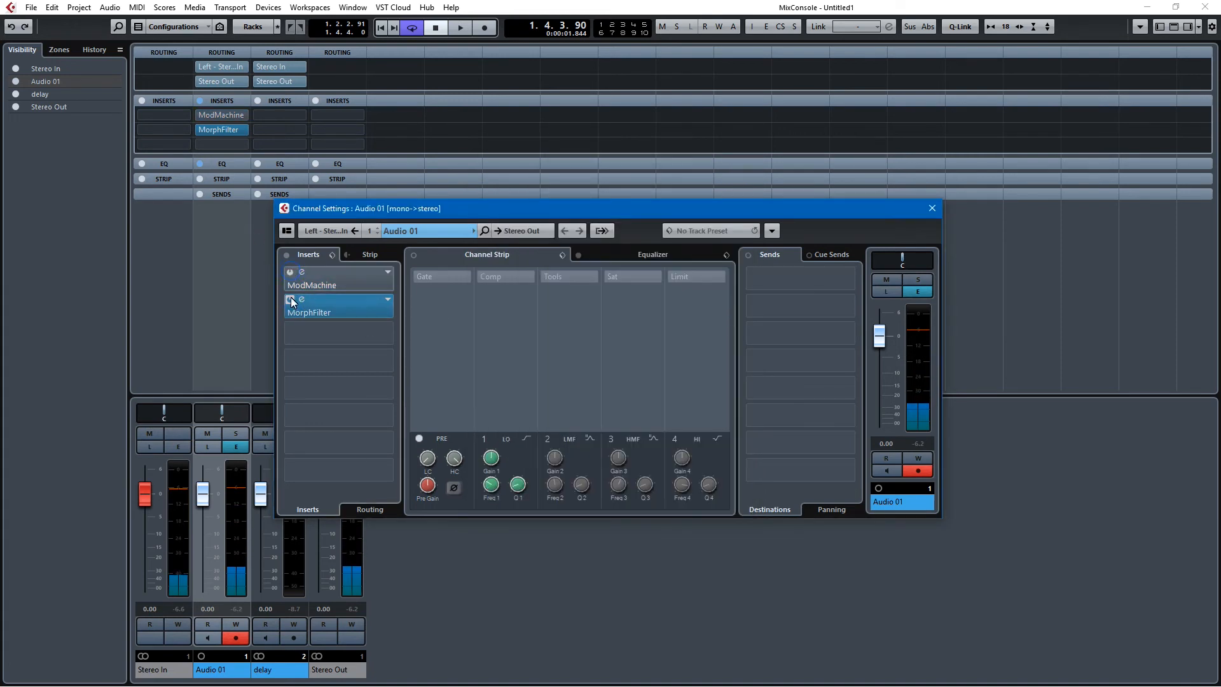
{"action": "left_click", "coordinate": [290, 299]}
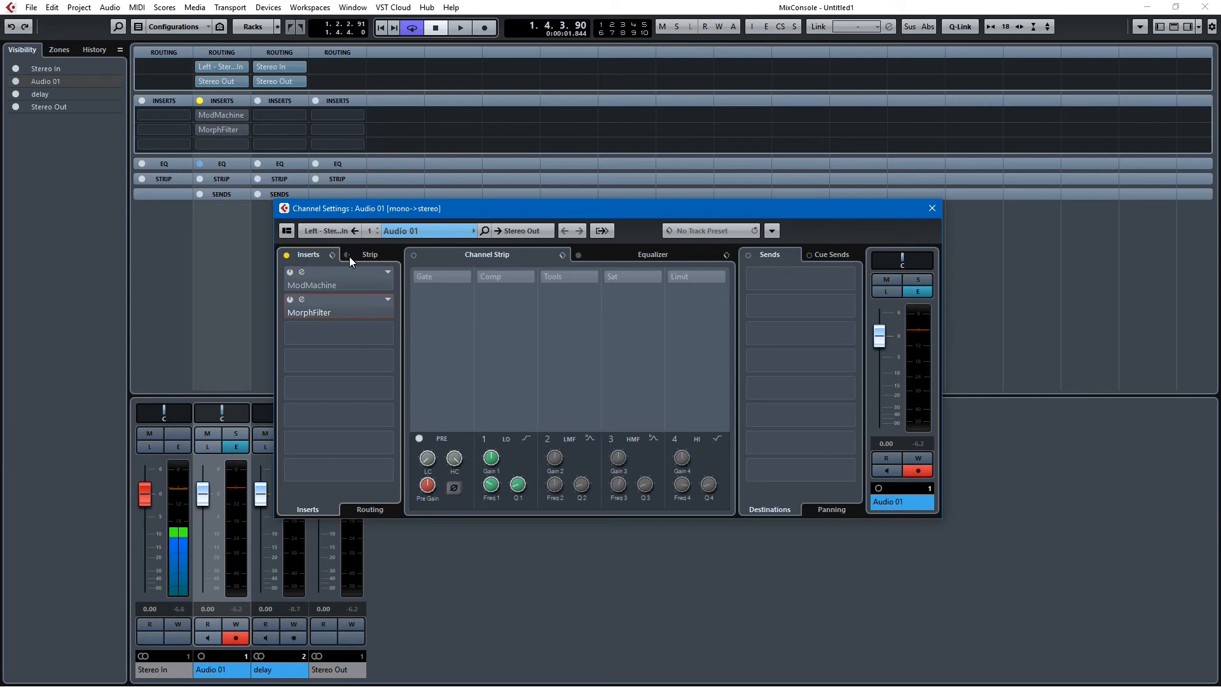
{"action": "left_click", "coordinate": [369, 255]}
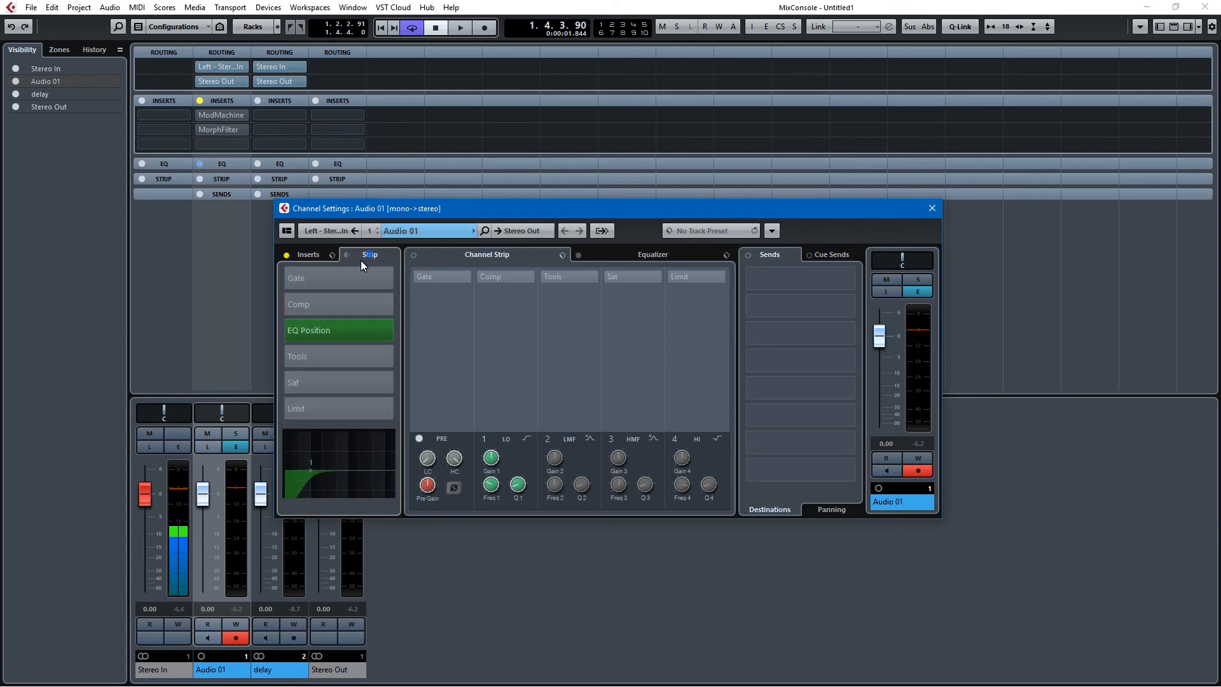
{"action": "left_click", "coordinate": [309, 255]}
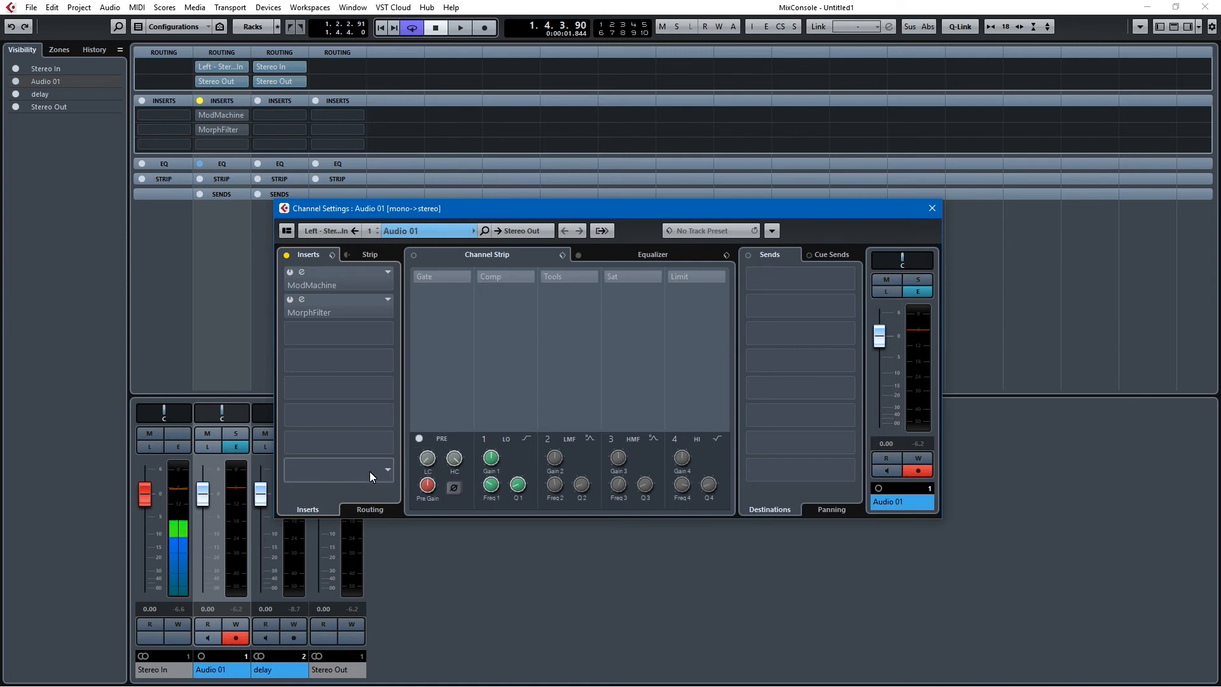
Step: Find the Waves PAZ plug-ins and load PAZ- Analyzer Stereo into Audio 01's eighth insert slot
{"action": "left_click", "coordinate": [388, 470]}
{"action": "type", "text": "paz"}
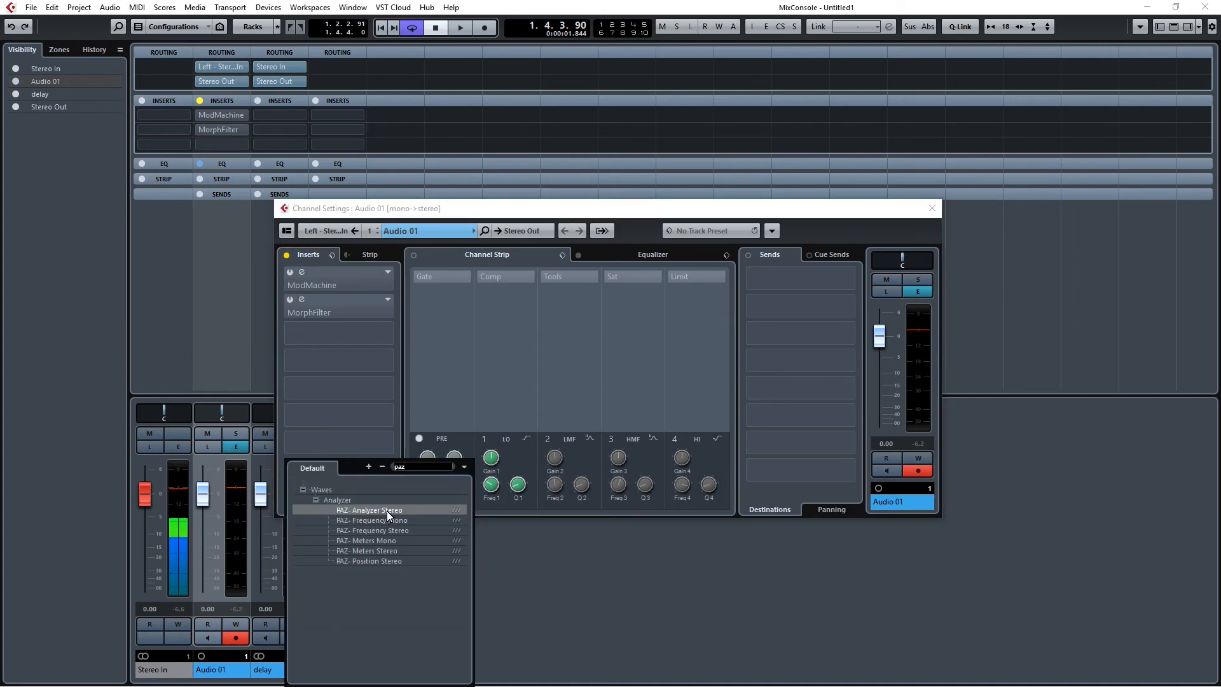
{"action": "left_click", "coordinate": [387, 510]}
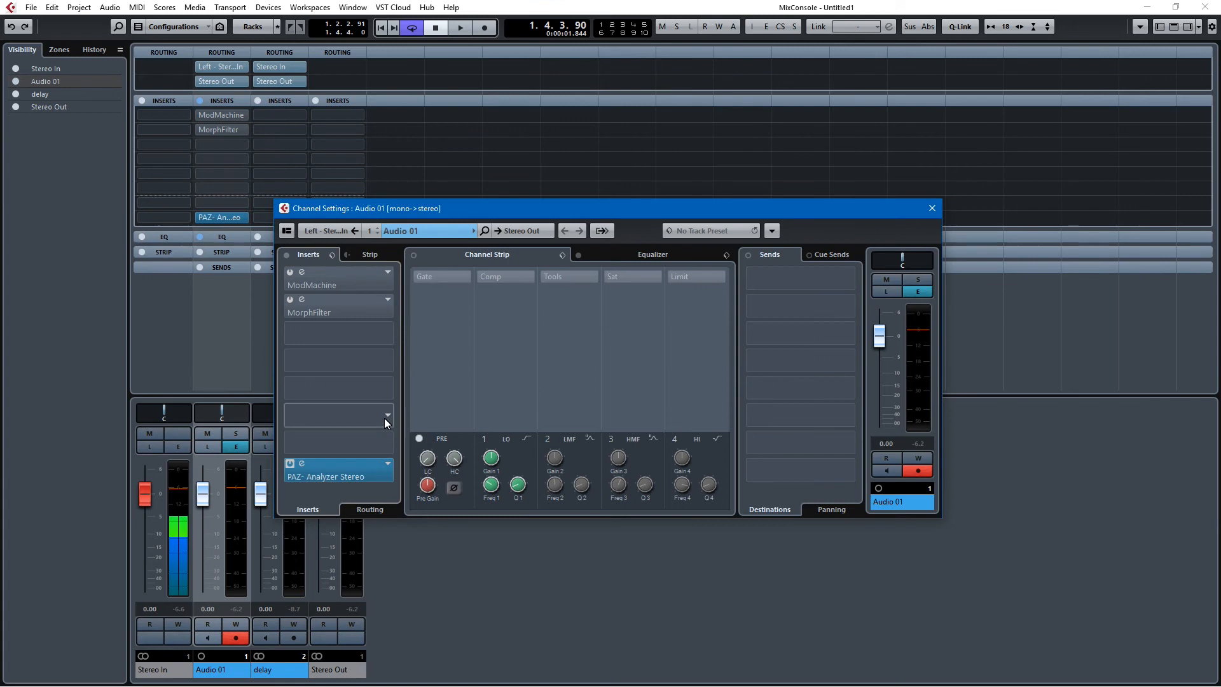
Step: Play Audio 01 briefly with the PAZ- Analyzer insert, then compare the channel's strip modules with its inserts
{"action": "left_click", "coordinate": [361, 476]}
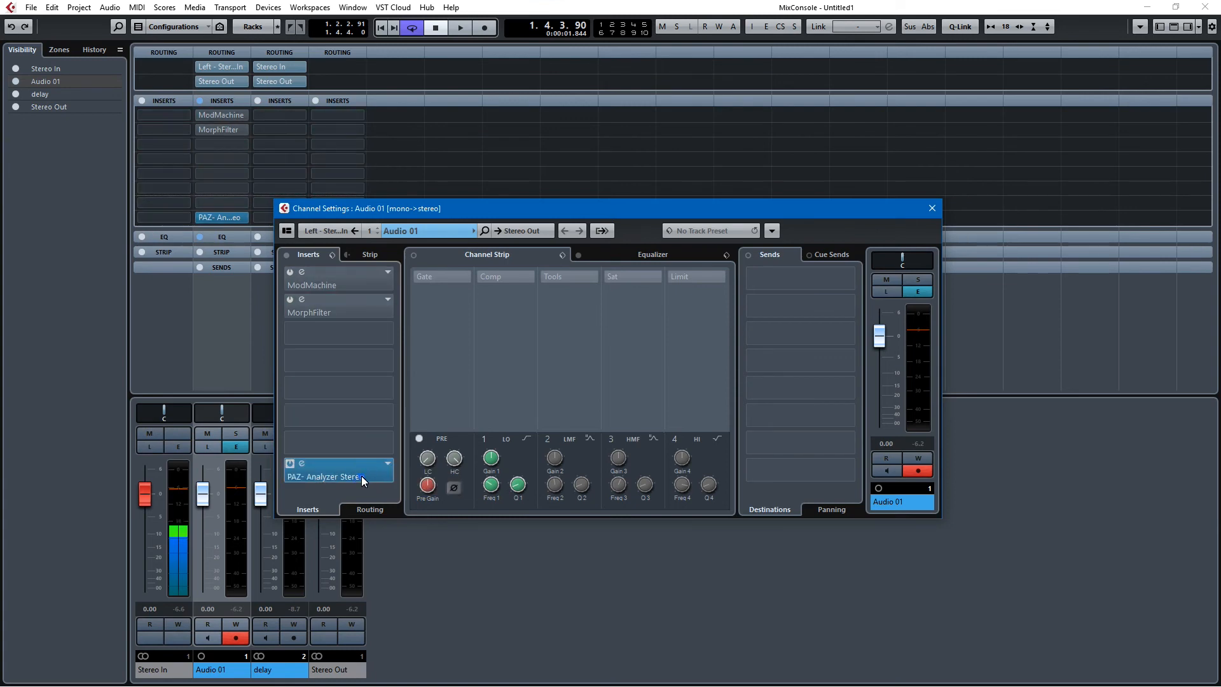
{"action": "key", "text": "space"}
{"action": "key", "text": "space"}
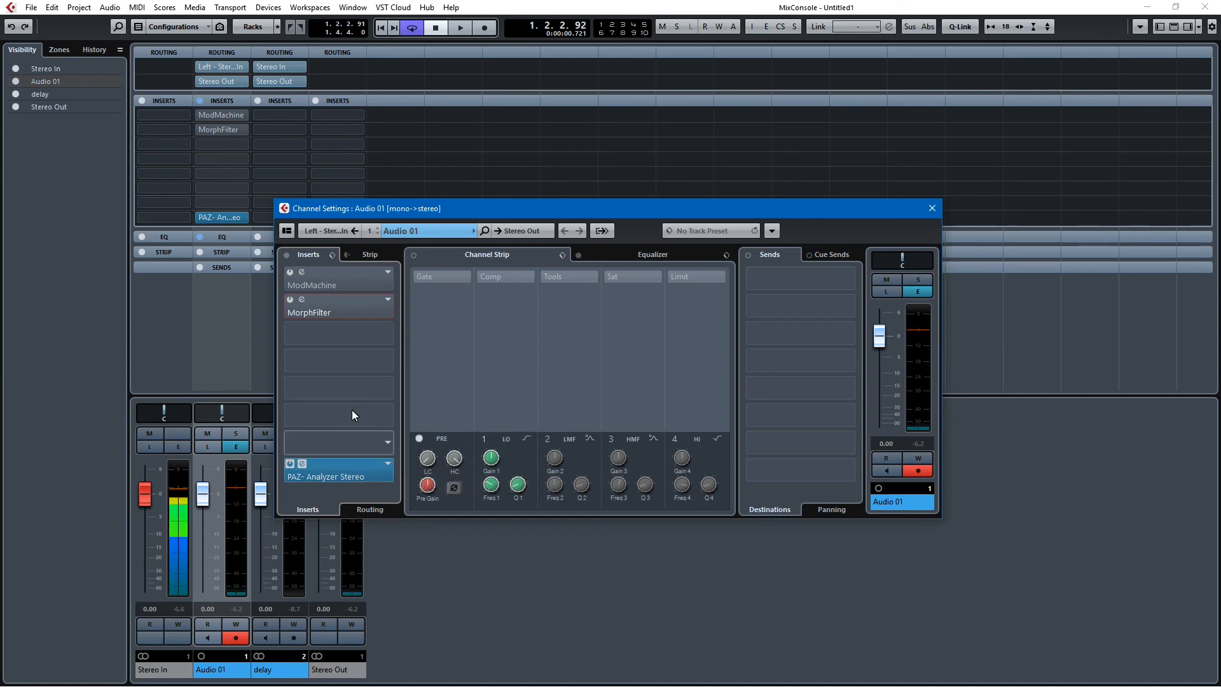
{"action": "left_click", "coordinate": [381, 254]}
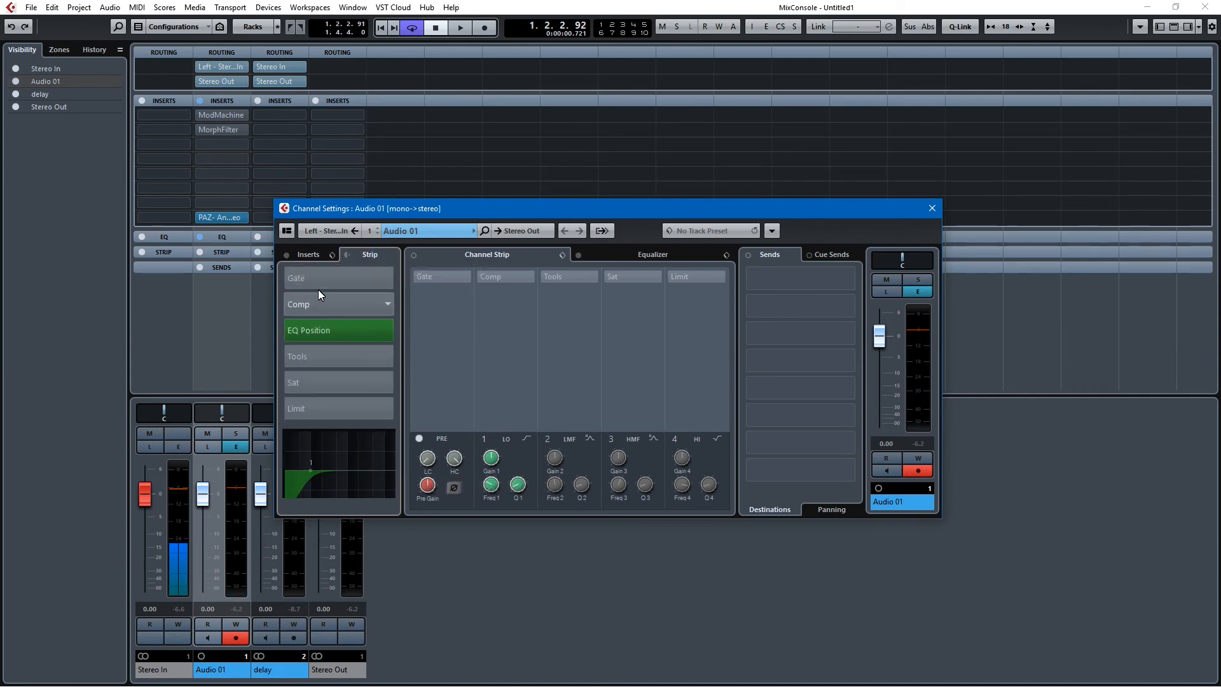
{"action": "left_click", "coordinate": [308, 256]}
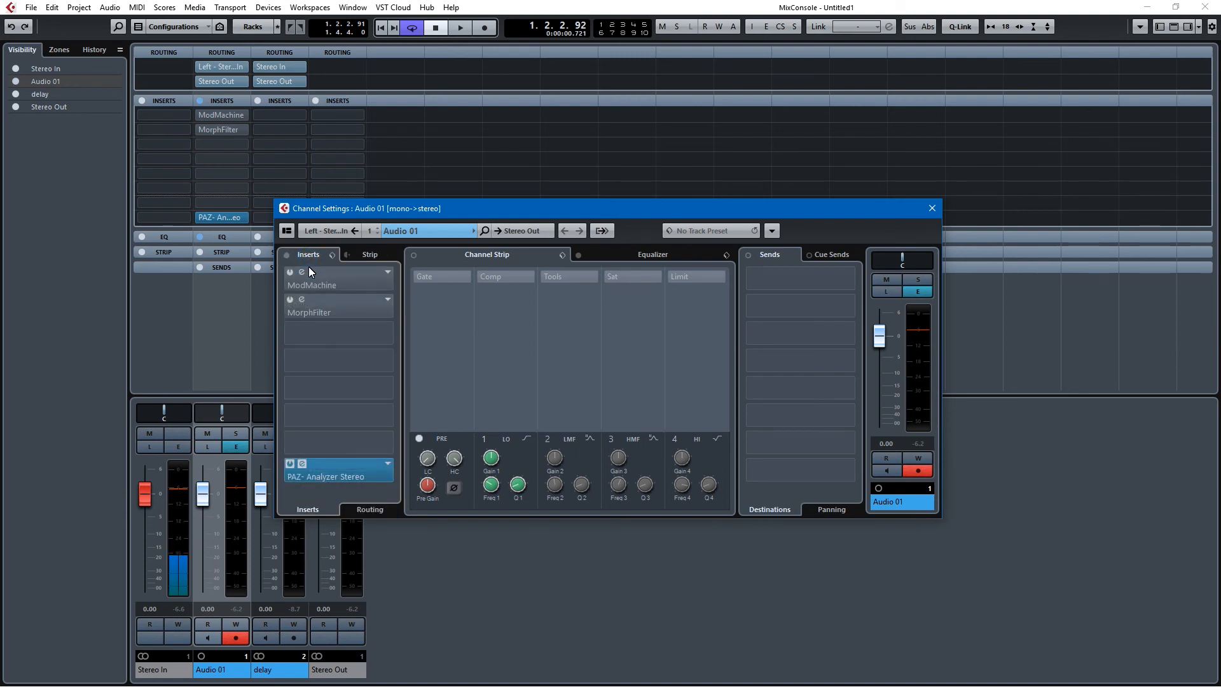
Step: Move the channel settings window aside and add a stereo group channel named "group" routed to Stereo Out
{"action": "left_click_drag", "start_coordinate": [530, 207], "coordinate": [831, 297]}
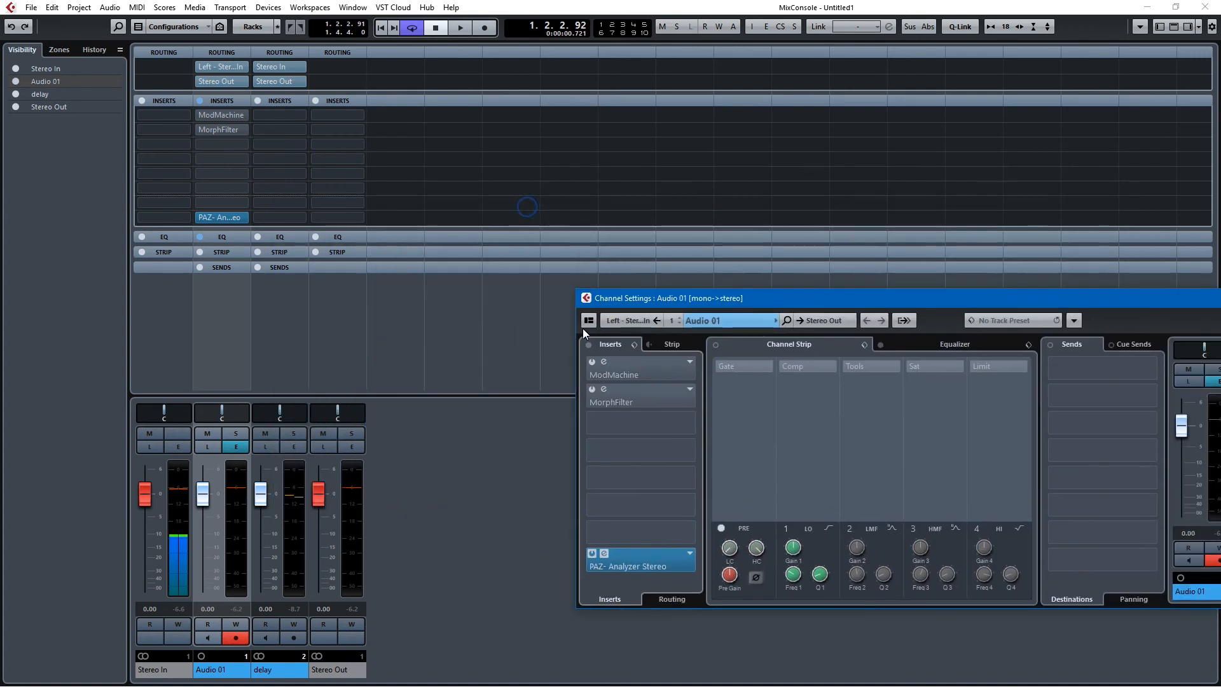
{"action": "right_click", "coordinate": [411, 450]}
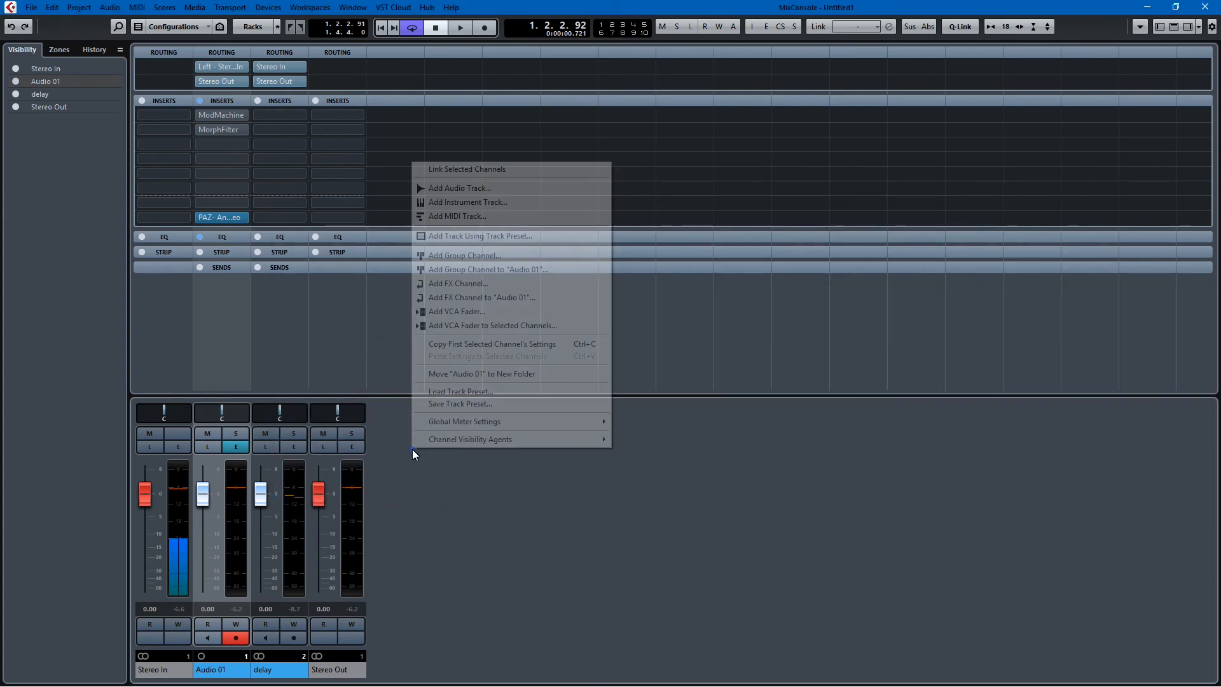
{"action": "left_click", "coordinate": [490, 256]}
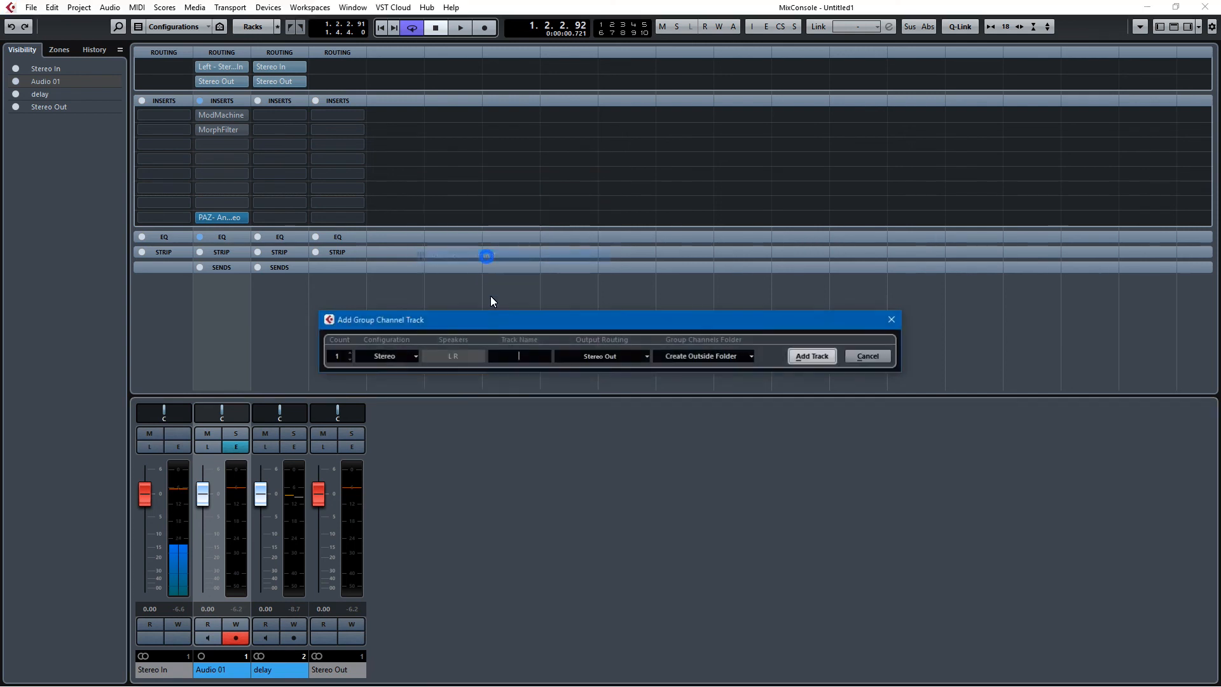
{"action": "type", "text": "a"}
{"action": "key", "text": "BackSpace"}
{"action": "type", "text": "group"}
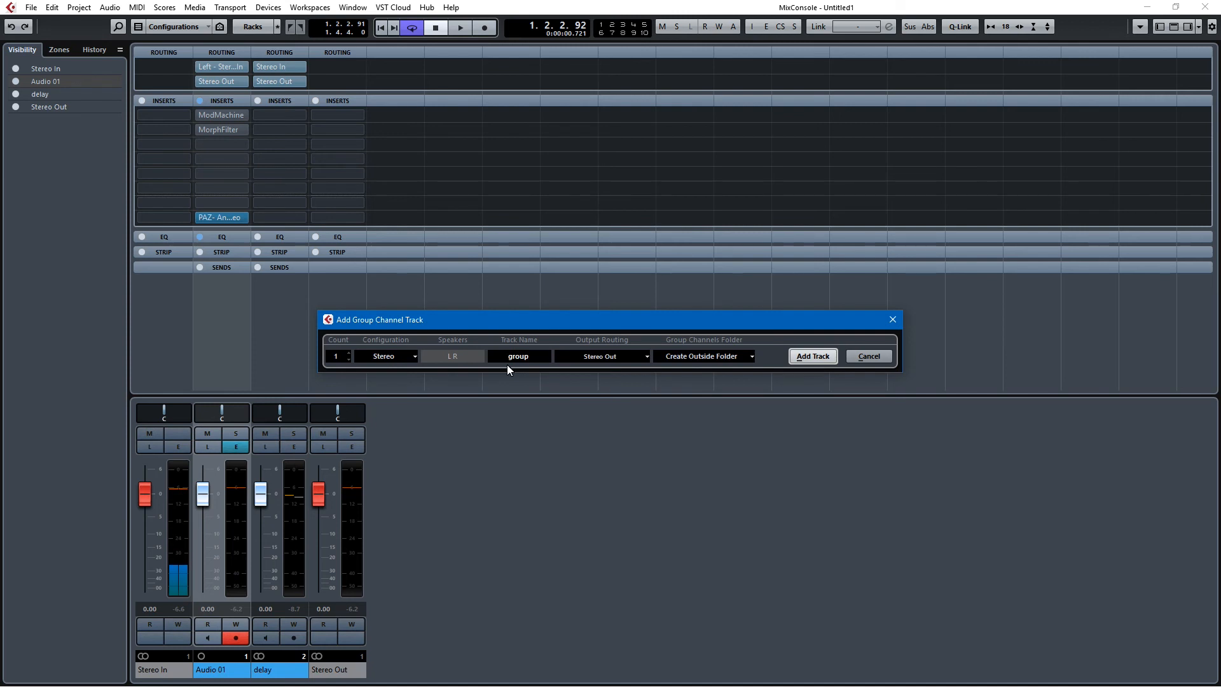
{"action": "key", "text": "Return"}
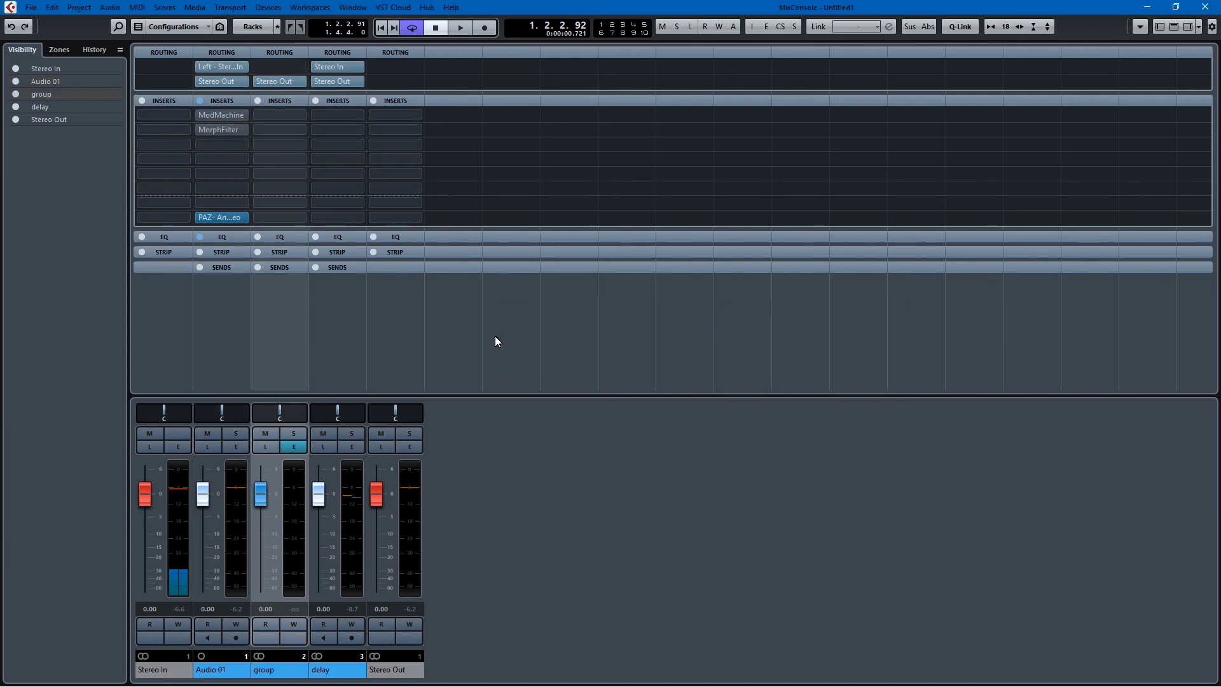
Step: Route Audio 01's output to the group channel and play briefly to check the group's signal level
{"action": "left_click", "coordinate": [241, 82]}
{"action": "left_click", "coordinate": [246, 165]}
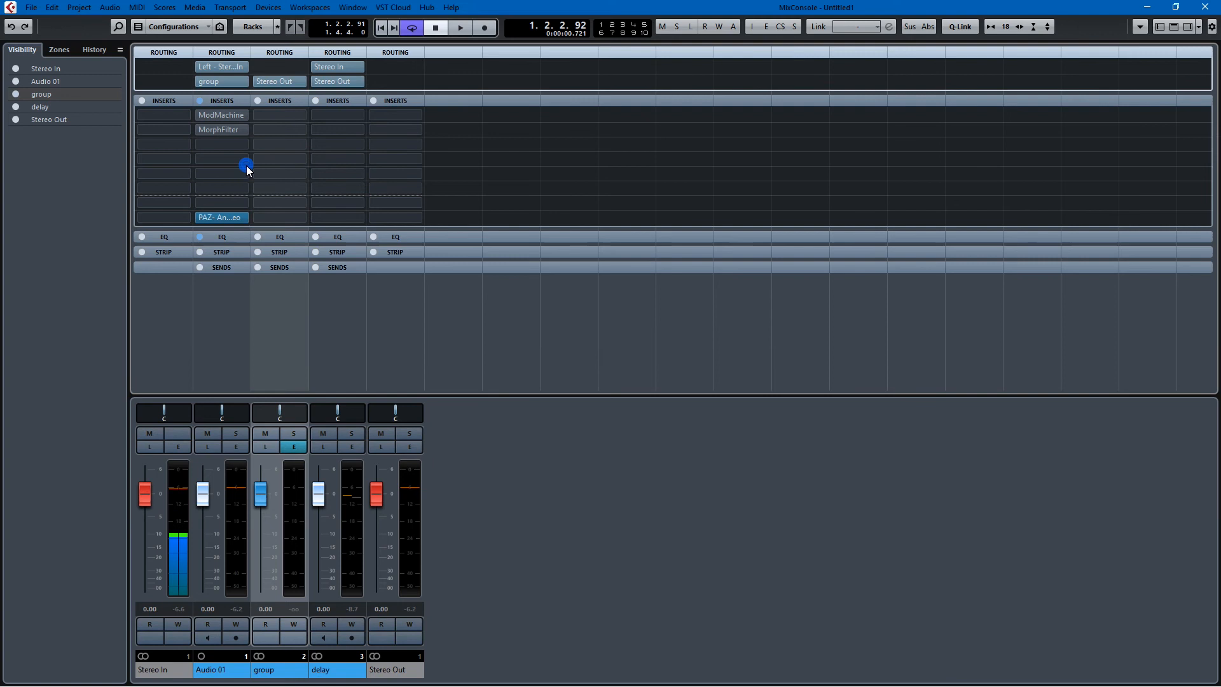
{"action": "left_click", "coordinate": [224, 325]}
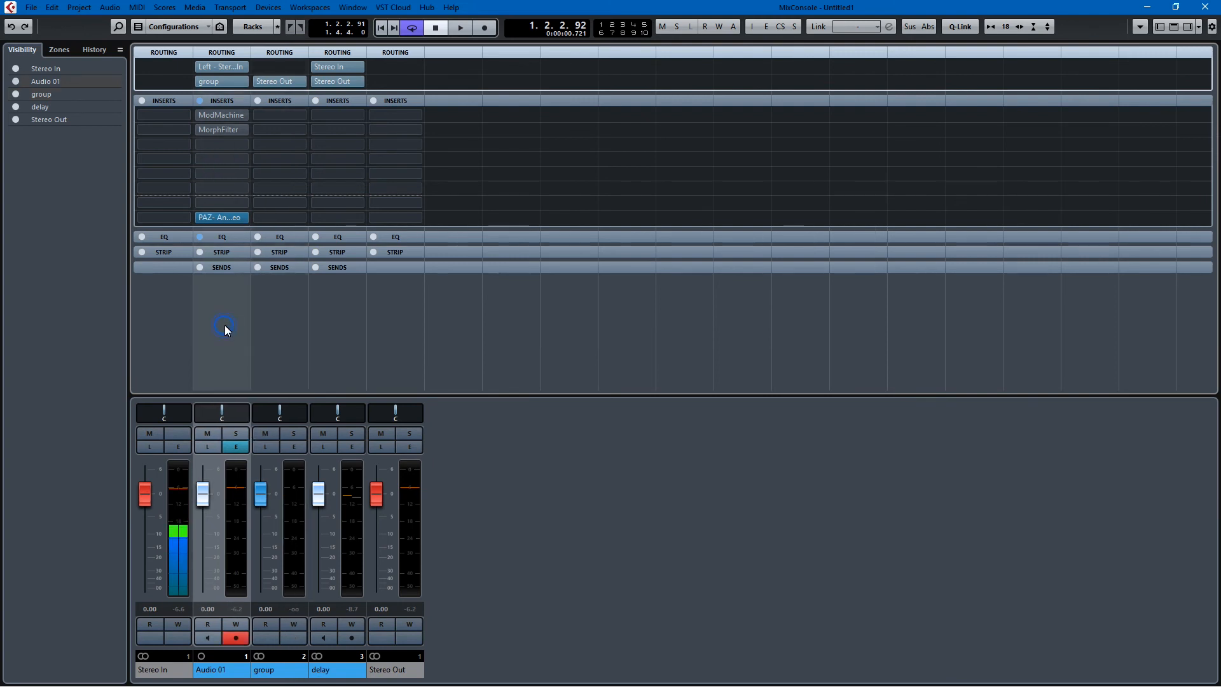
{"action": "key", "text": "space"}
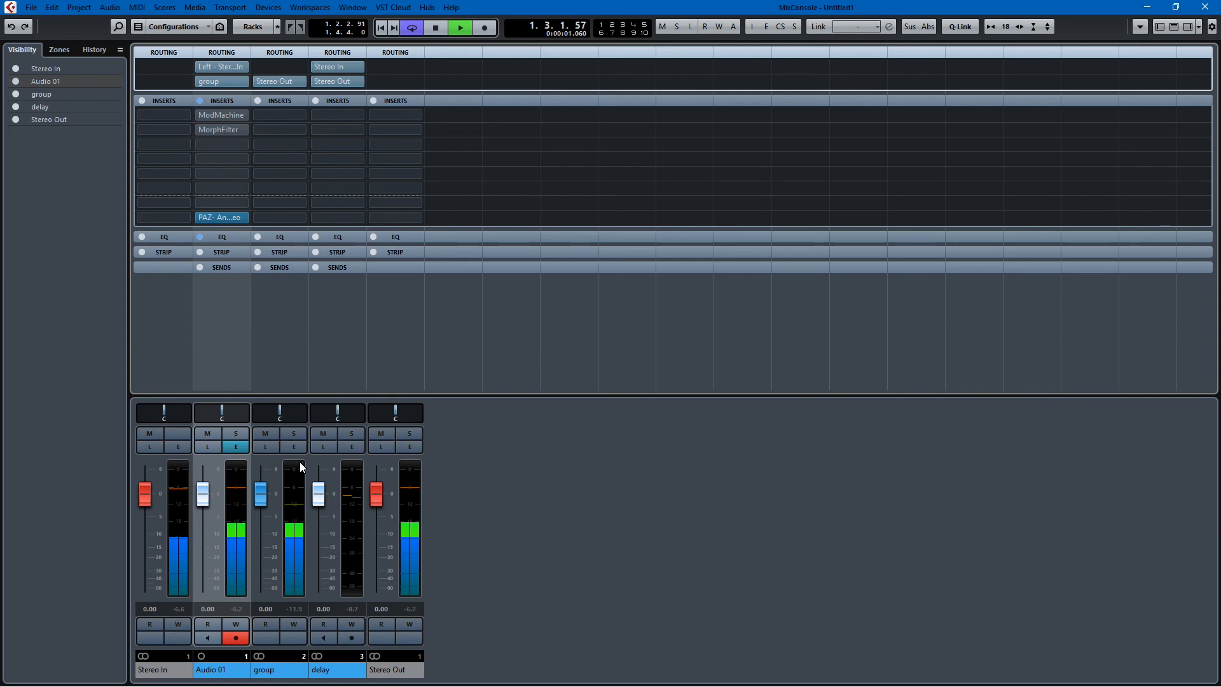
{"action": "key", "text": "space"}
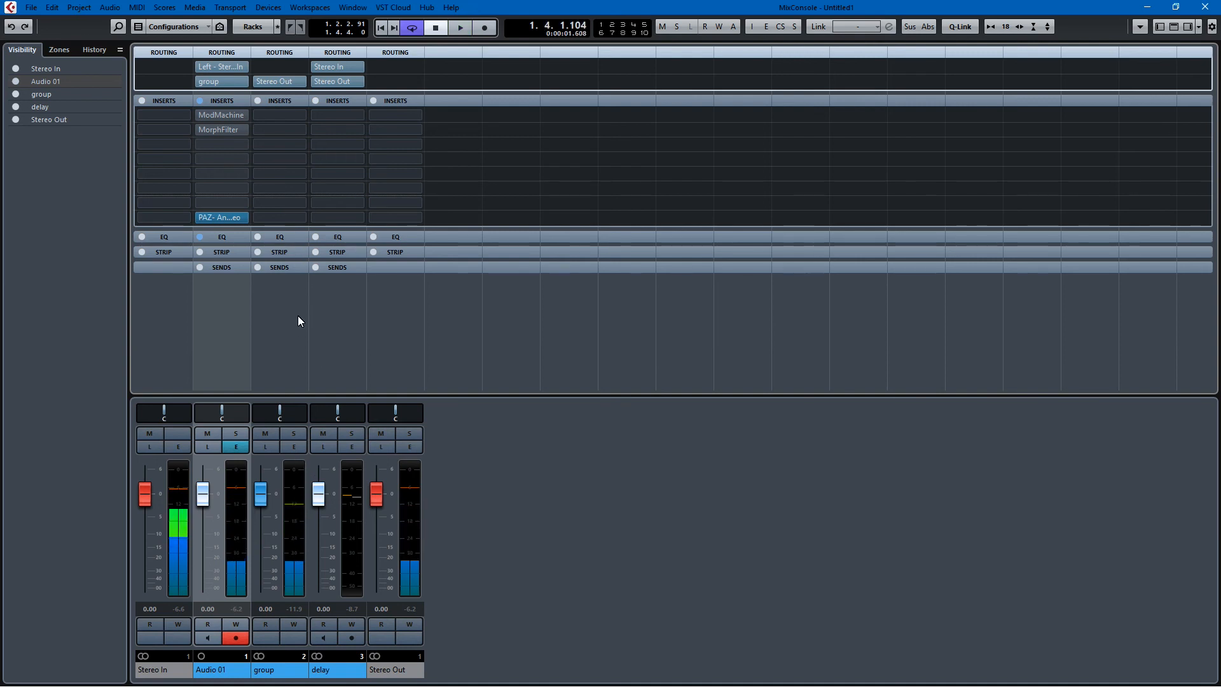
Step: Add a send from Audio 01 to the group channel and activate it
{"action": "left_click", "coordinate": [284, 335]}
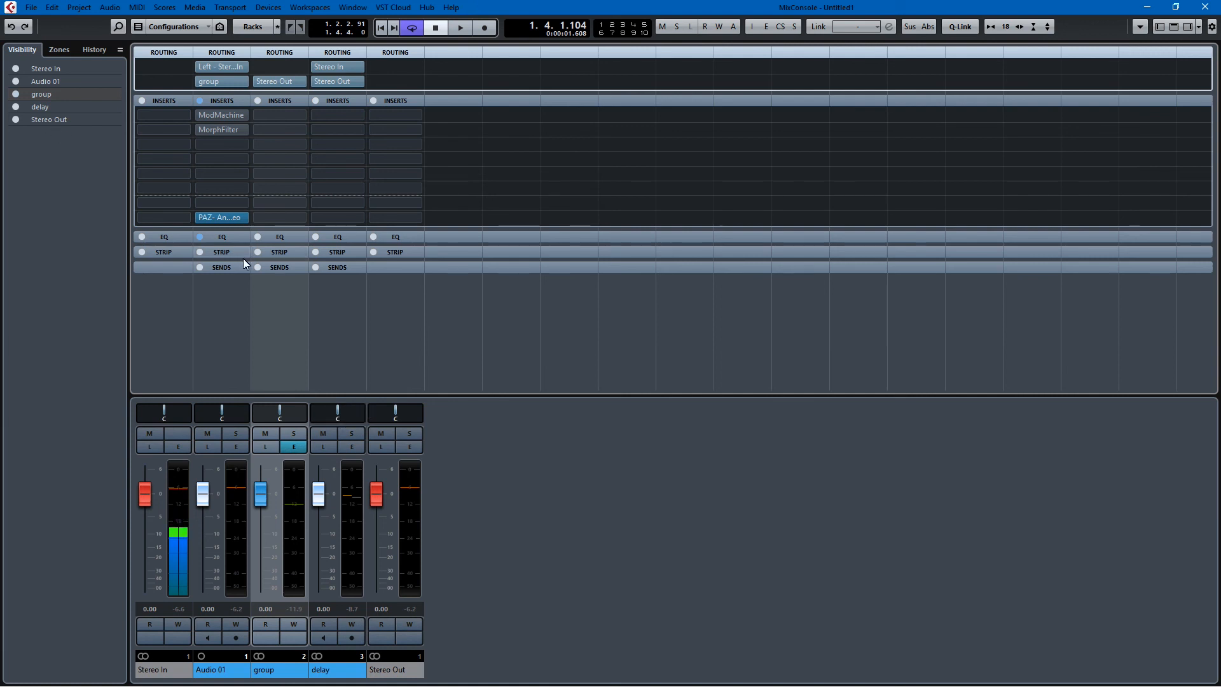
{"action": "left_click", "coordinate": [224, 268]}
{"action": "left_click", "coordinate": [239, 287]}
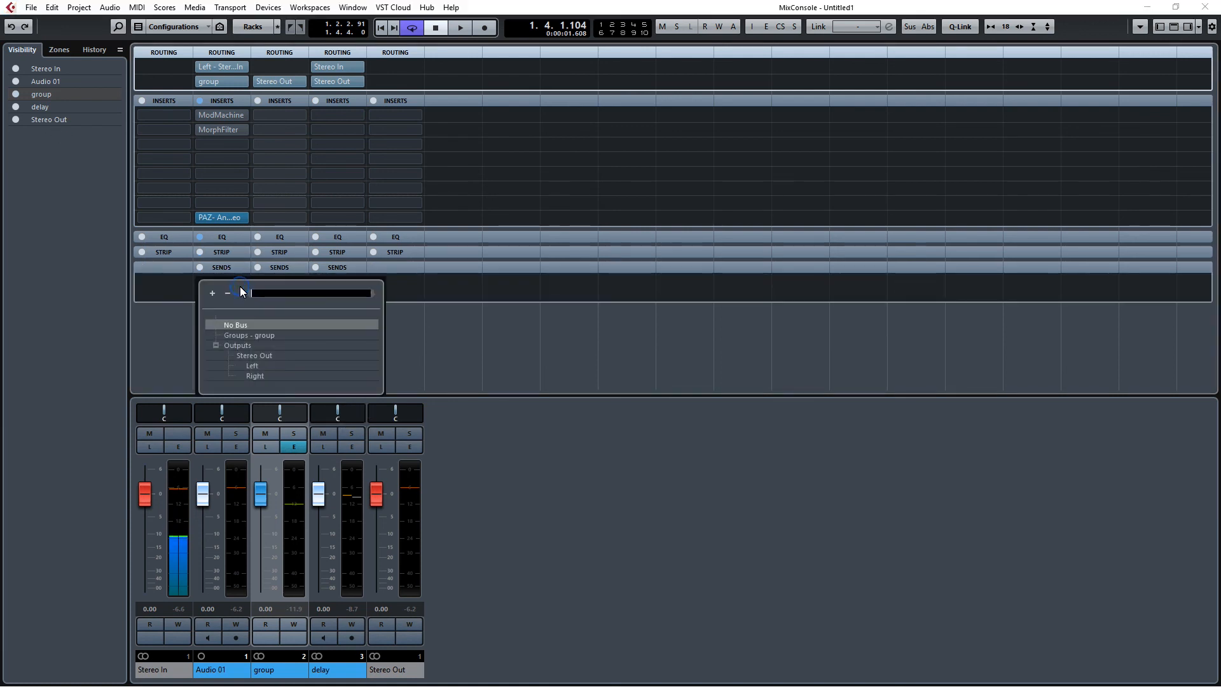
{"action": "left_click", "coordinate": [235, 336]}
{"action": "left_click", "coordinate": [200, 278]}
Step: Raise Audio 01's group send level to 6.02 during playback, compare the channel meters, and stop playback
{"action": "mouse_move", "coordinate": [261, 496]}
{"action": "left_mouse_down"}
{"action": "mouse_move", "coordinate": [262, 536]}
{"action": "mouse_move", "coordinate": [266, 500]}
{"action": "left_mouse_up"}
{"action": "key", "text": "space"}
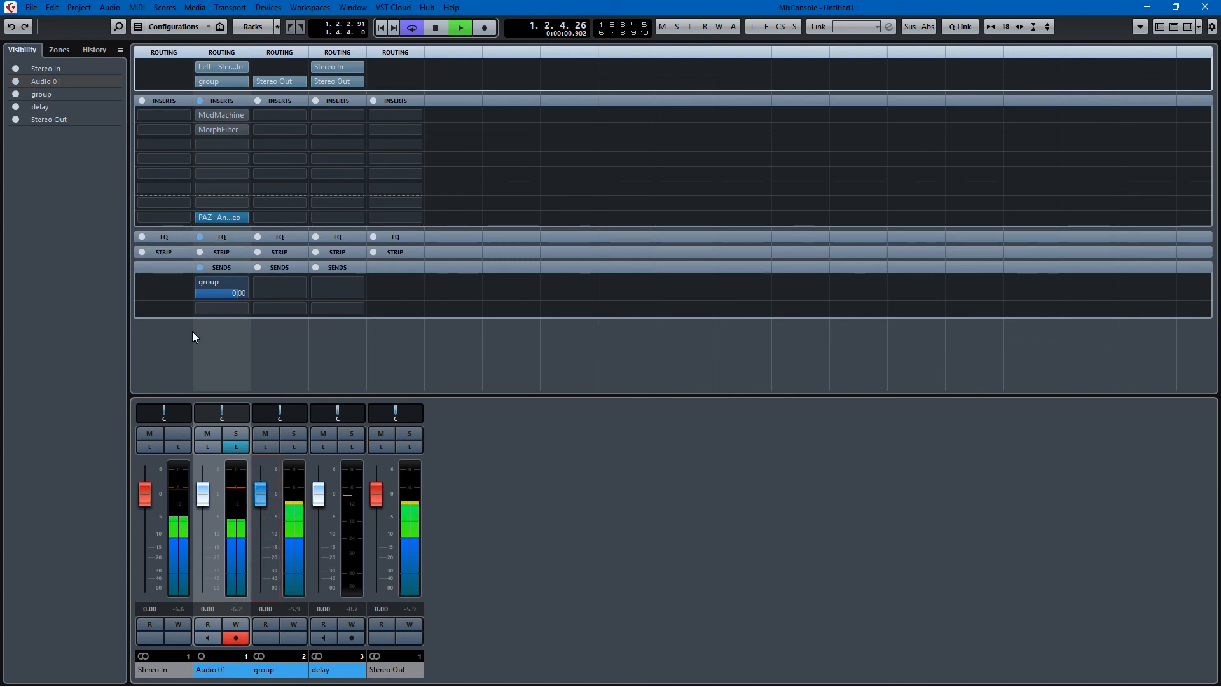
{"action": "left_click_drag", "start_coordinate": [227, 293], "coordinate": [402, 350]}
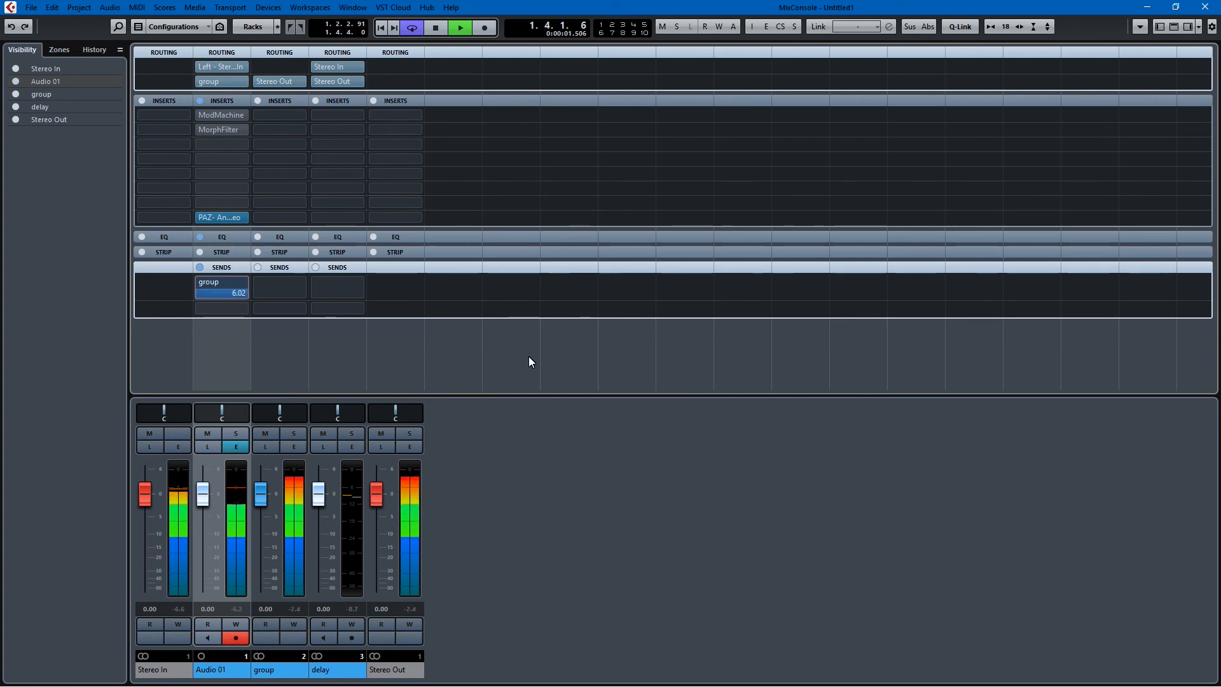
{"action": "key", "text": "space"}
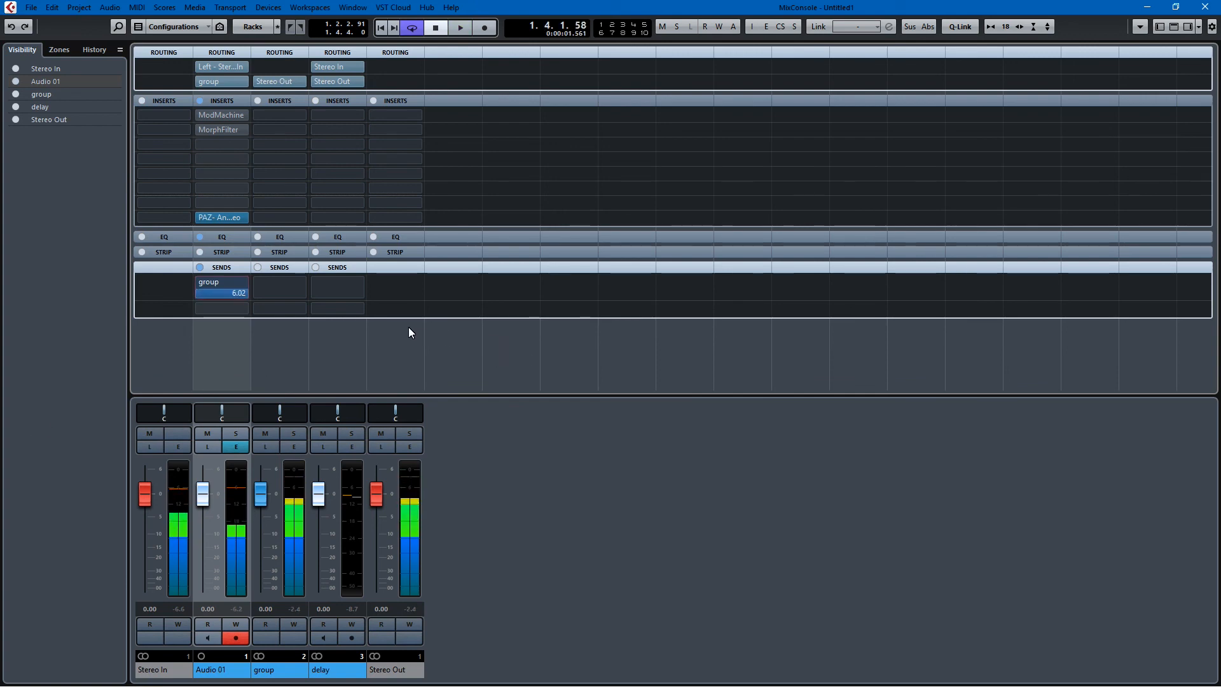